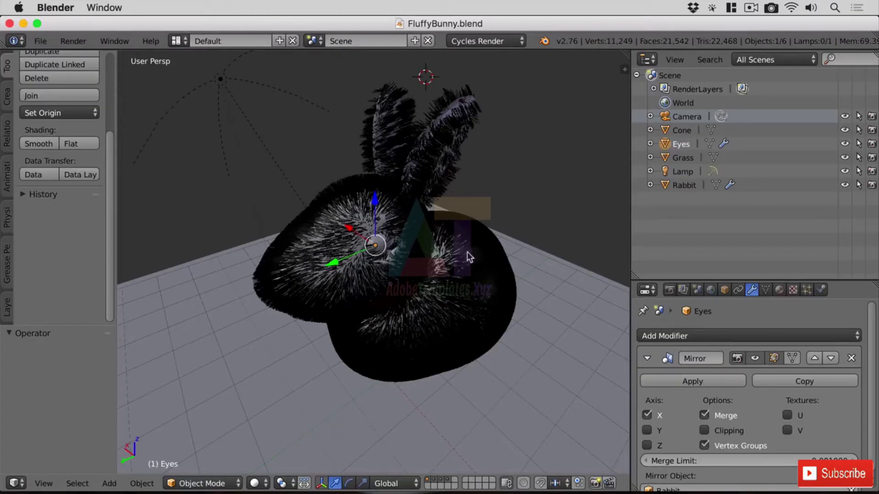
Orbit the viewport around the furry bunny scene
mouse_move(467, 252)
middle_down()
mouse_move(466, 228)
mouse_move(507, 255)
mouse_move(557, 244)
mouse_move(457, 243)
middle_up()
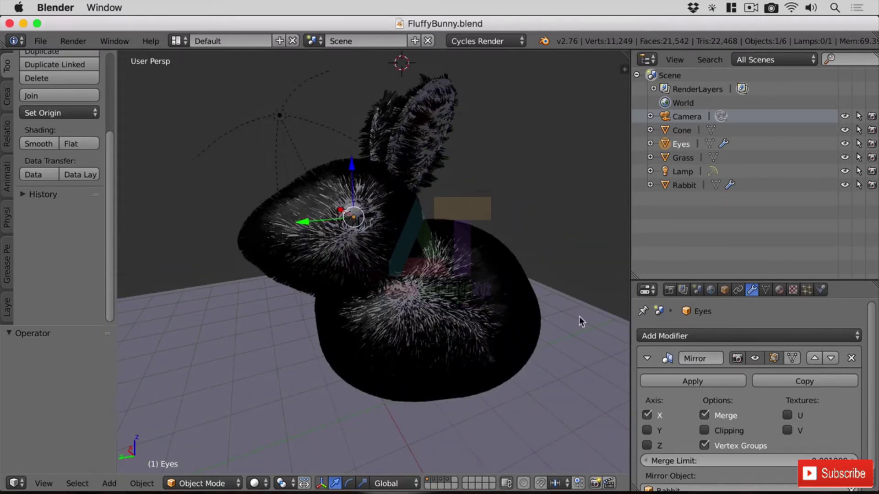
Select the Rabbit and confirm its Body Hair particles render with Default Material
click(802, 292)
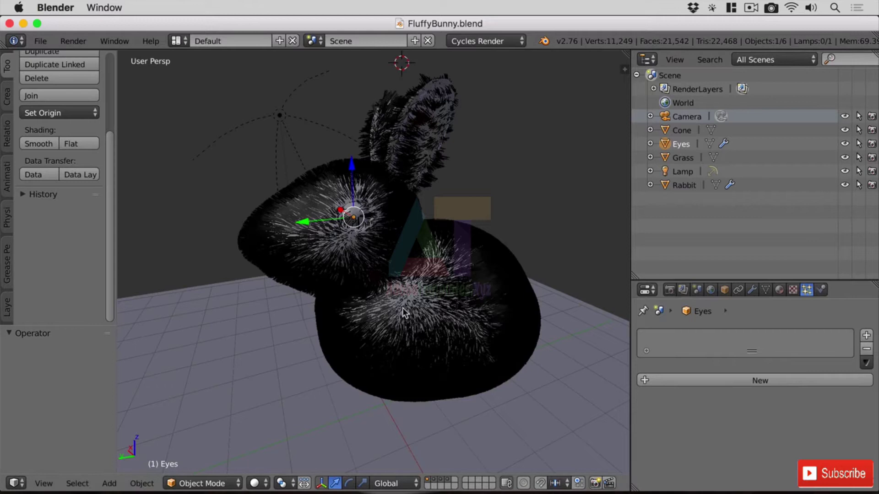
click(682, 185)
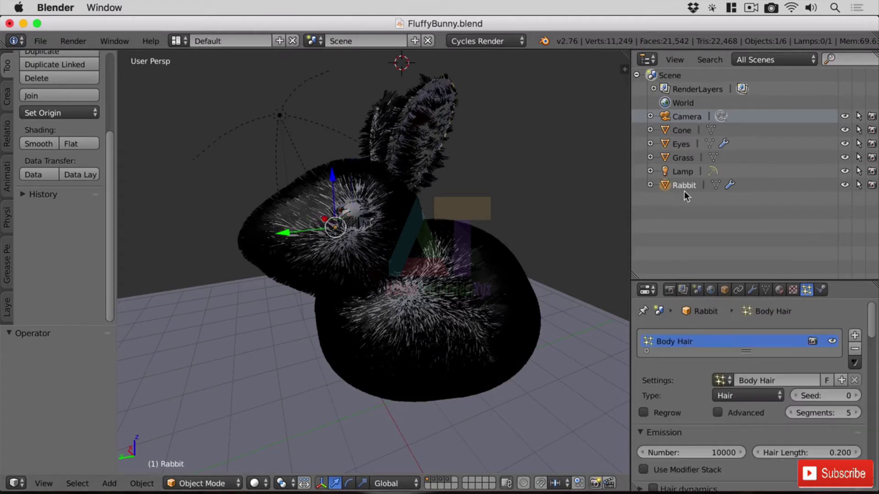
drag(816, 274, 814, 135)
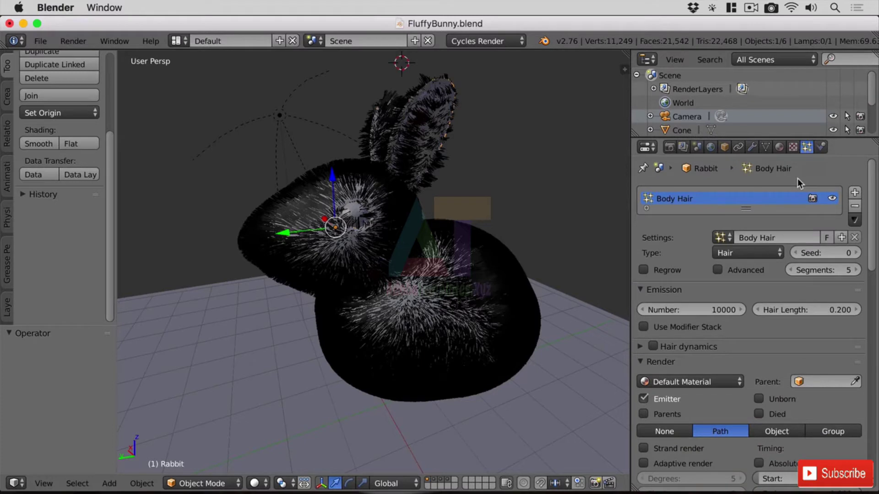
scroll(781, 351, down, 2)
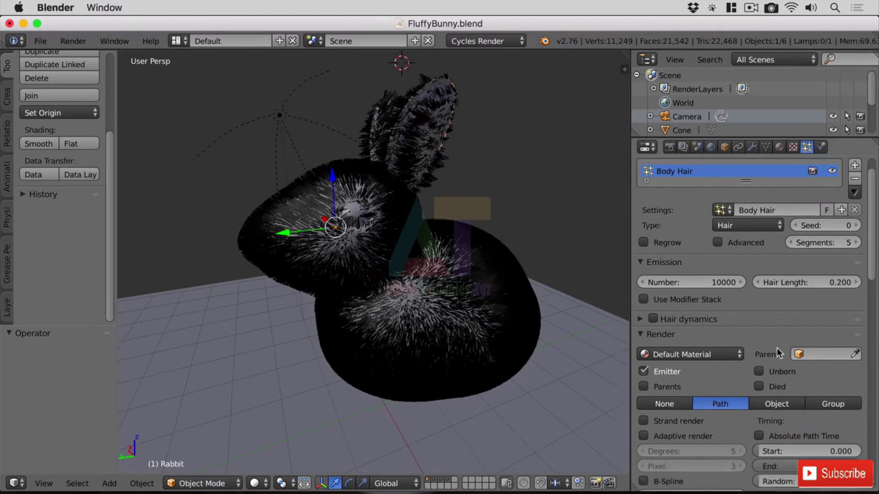
scroll(776, 348, down, 3)
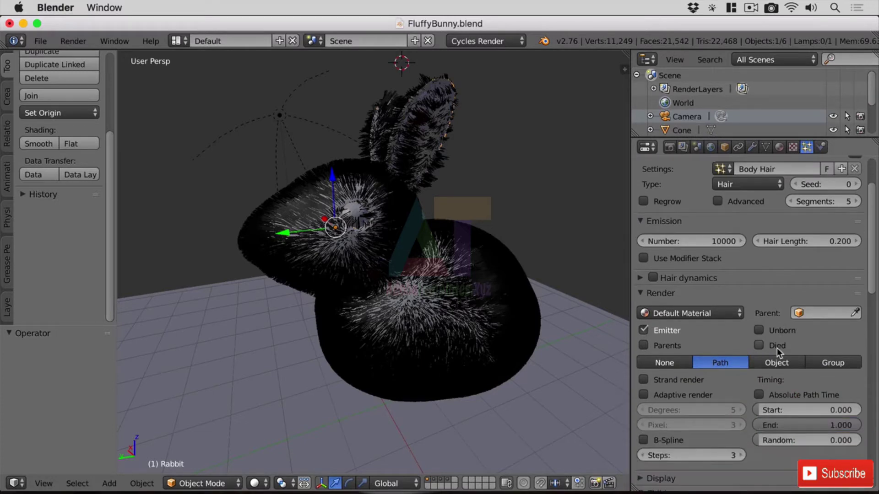
click(689, 314)
click(722, 304)
drag(751, 138, 768, 236)
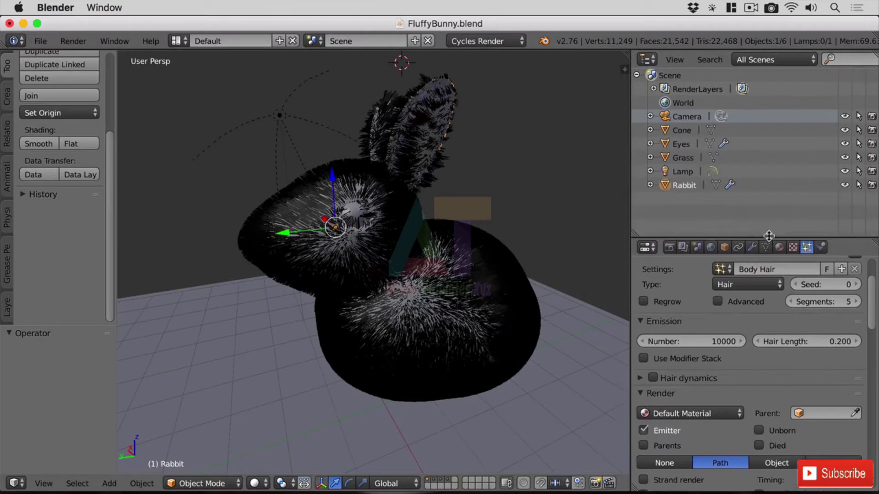
Create a new material for the Rabbit named Mat1
click(779, 246)
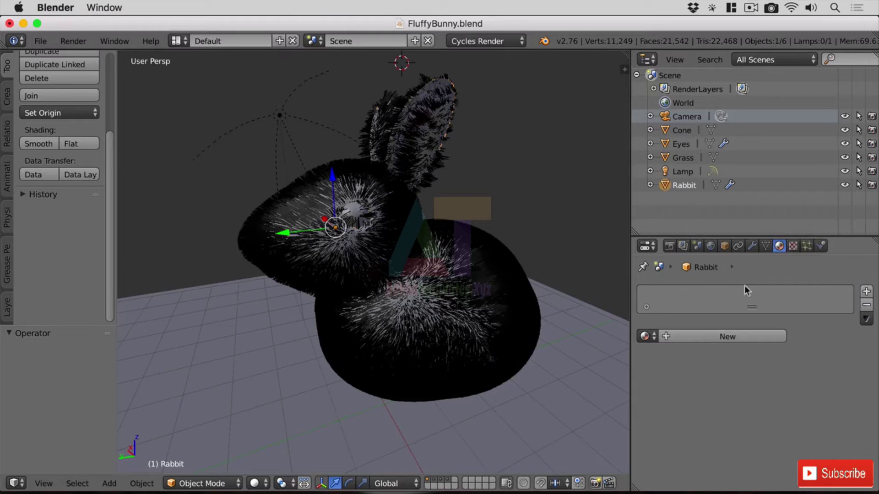
click(707, 335)
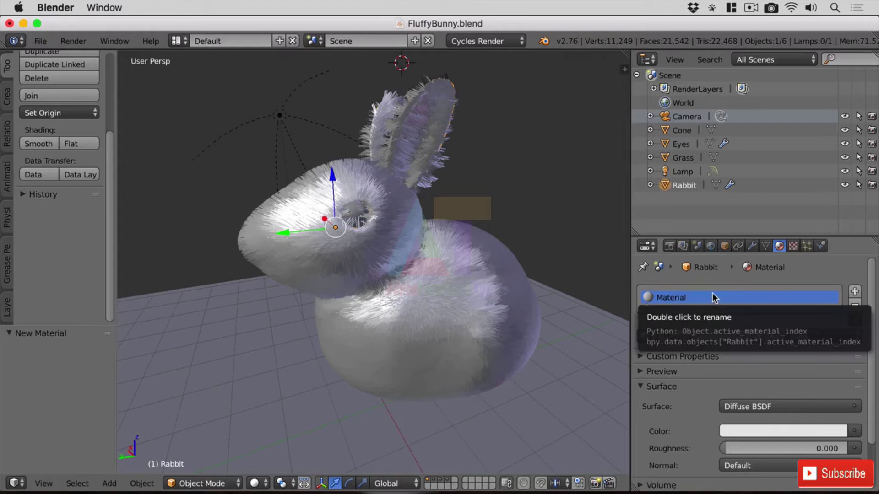
double_click(712, 295)
text(M)
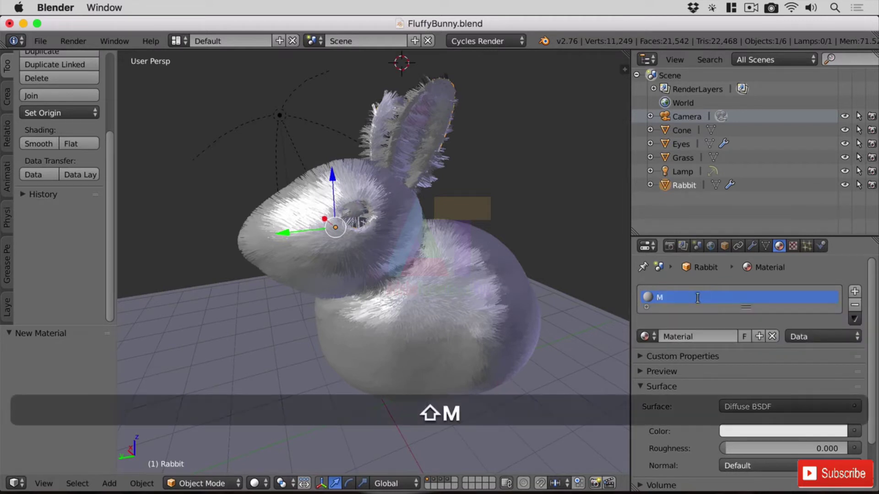
text(at1)
key(Return)
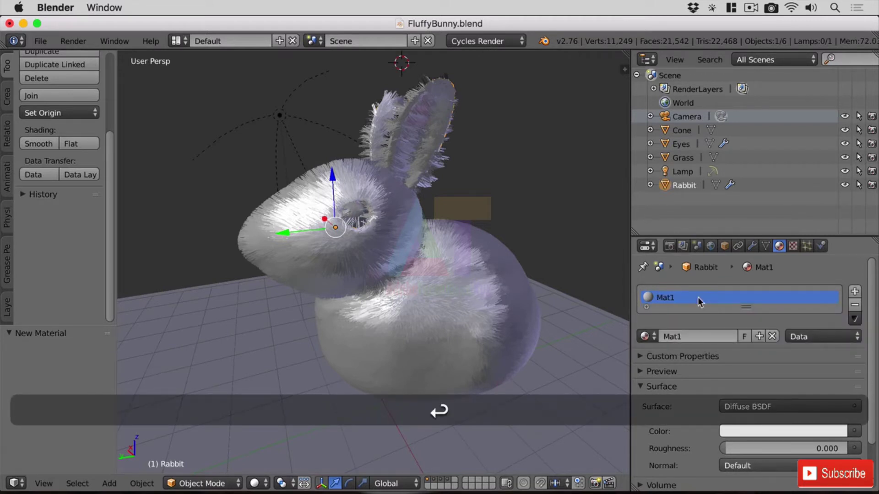
Duplicate Mat1 and name the copy Mat2
click(758, 337)
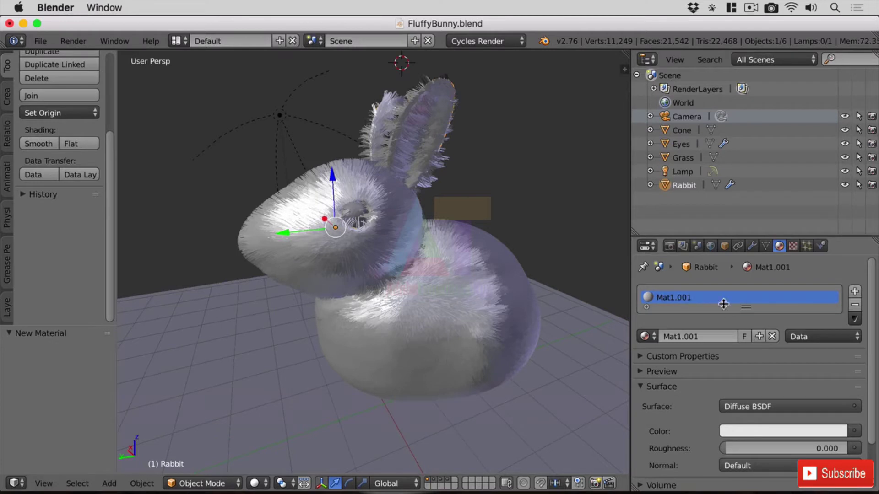
double_click(700, 298)
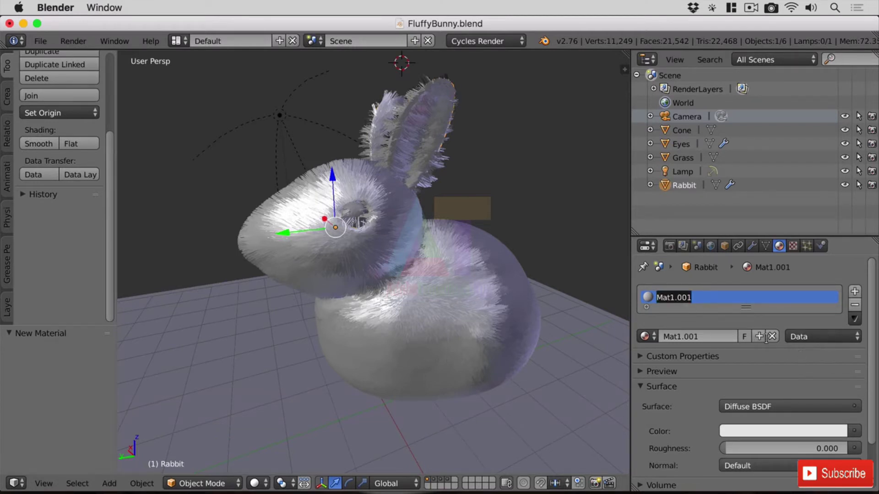
text(Mat2)
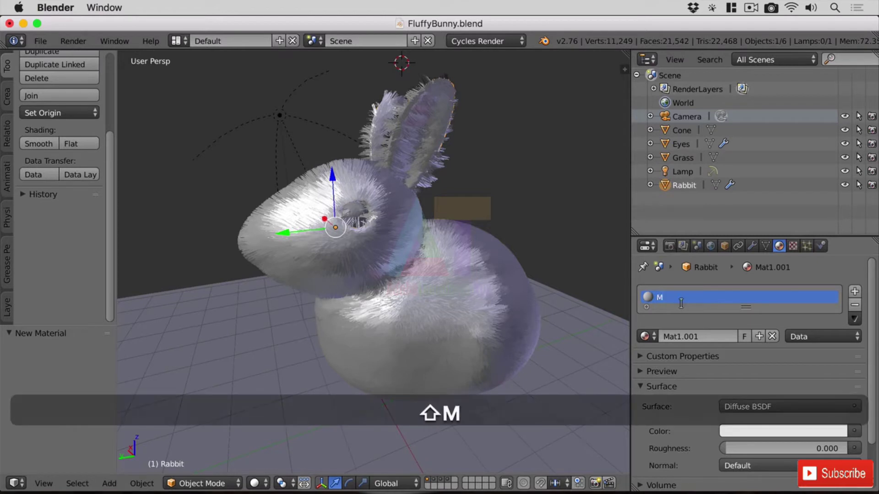
key(Return)
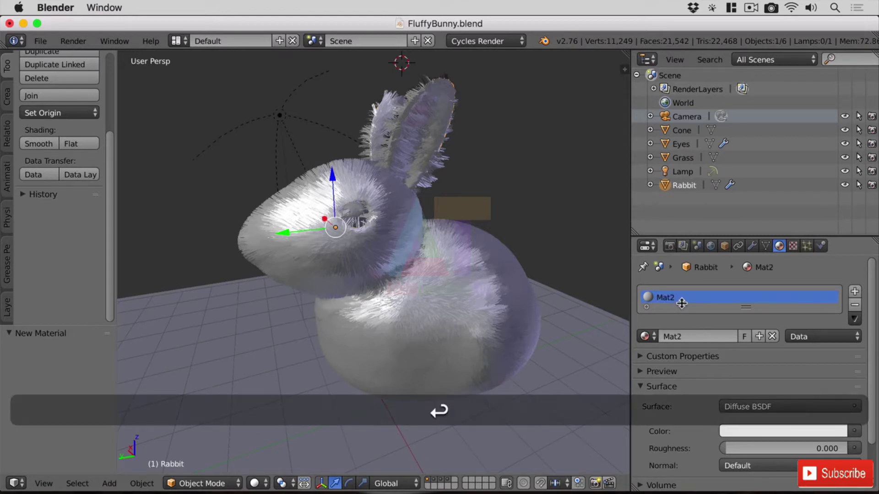
Assign Mat1 back to the Rabbit's slot and give Mat1 a fake user
click(646, 337)
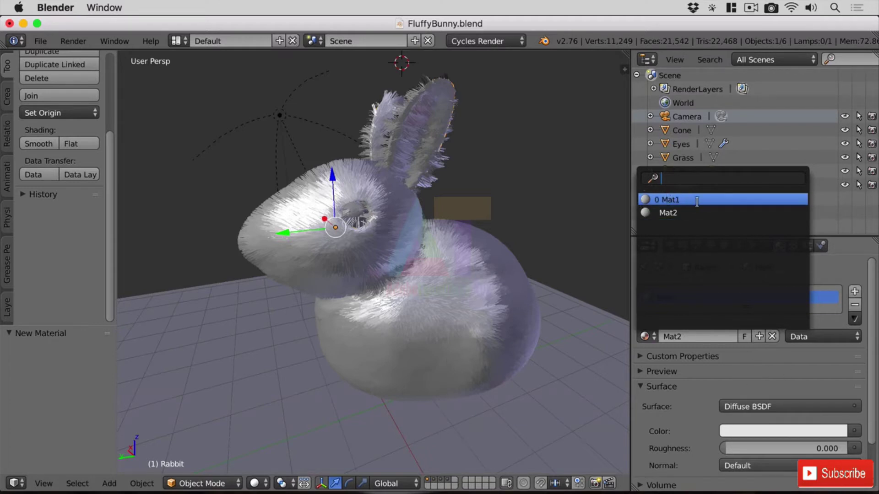
click(672, 199)
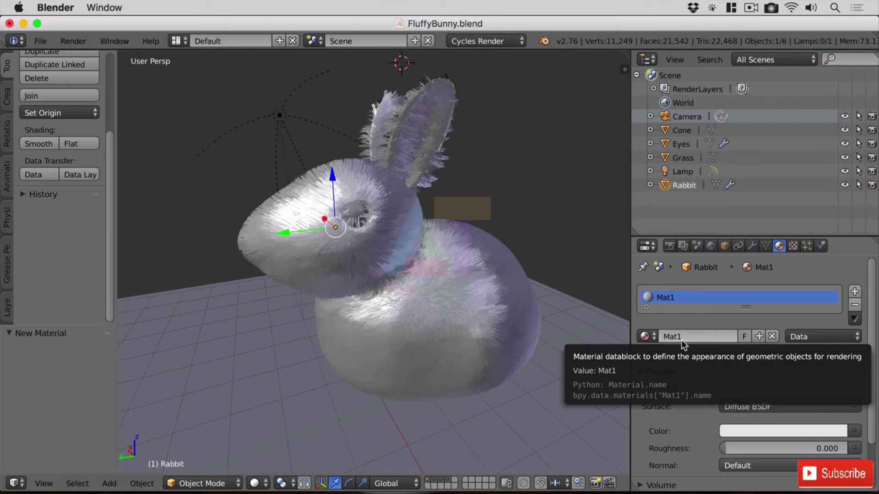
click(742, 340)
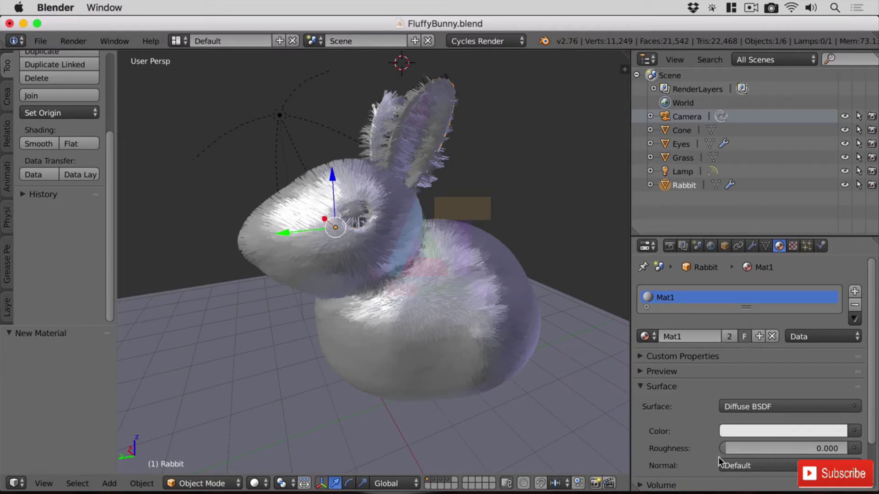
click(646, 337)
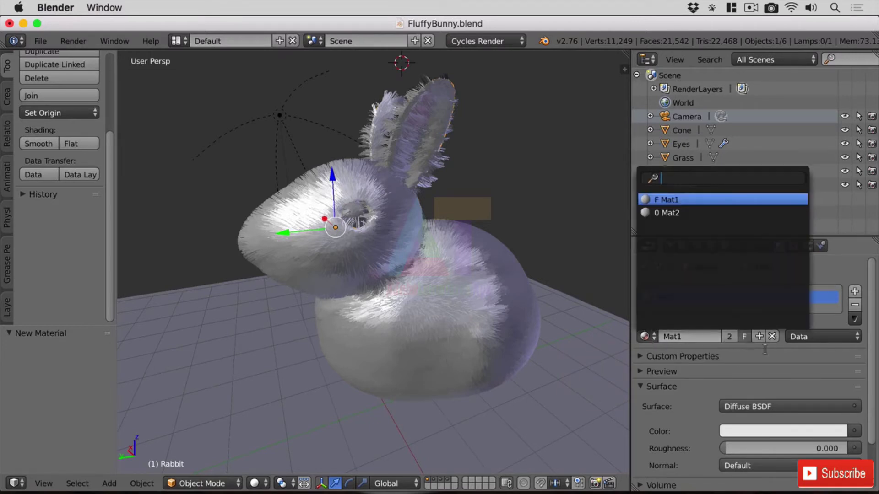
click(728, 333)
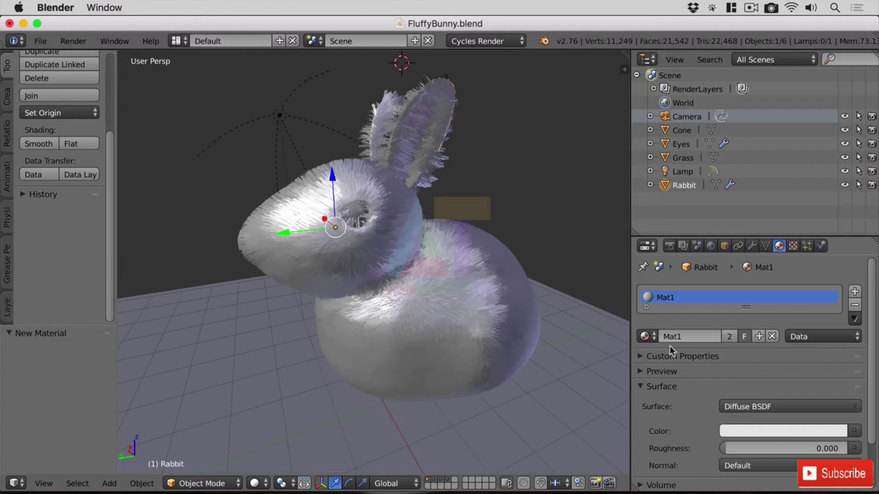
Reassign Mat2 to the Rabbit and drag the material slot list taller
click(644, 336)
click(680, 213)
click(644, 336)
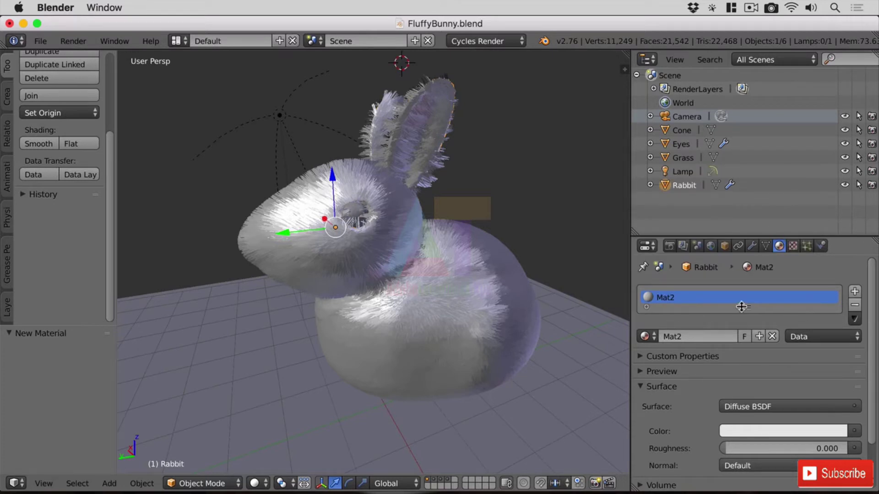
drag(746, 307, 748, 367)
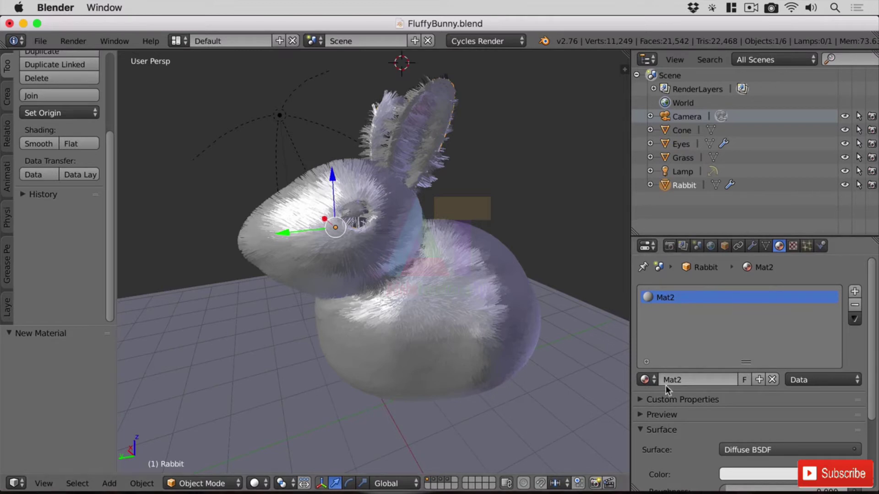
click(645, 380)
Add a second material slot holding Mat1 and make it the active slot
click(855, 293)
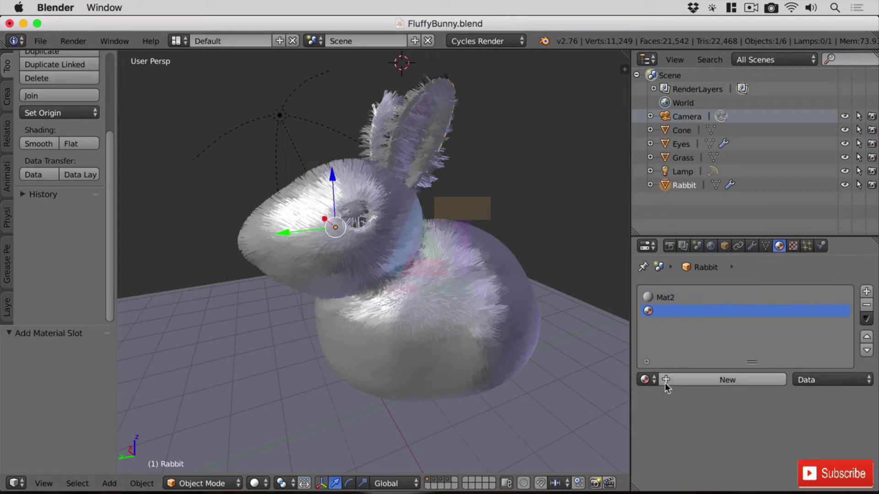
click(649, 380)
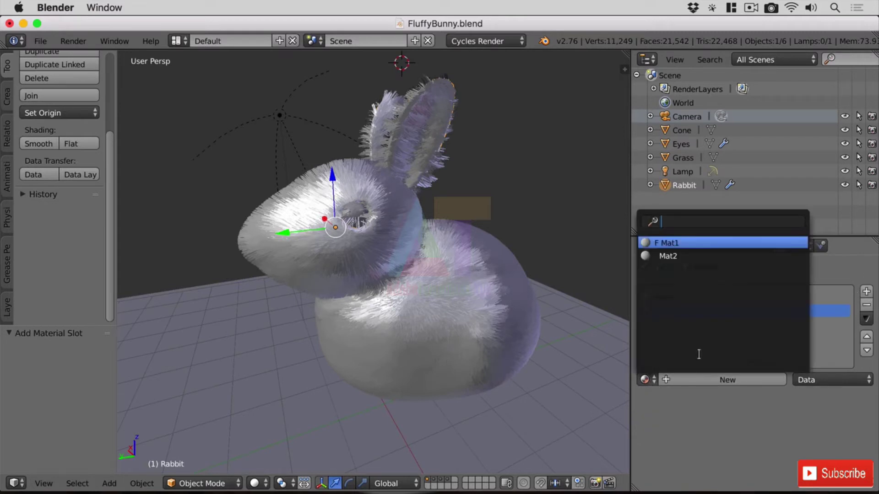
click(682, 241)
click(671, 298)
click(670, 310)
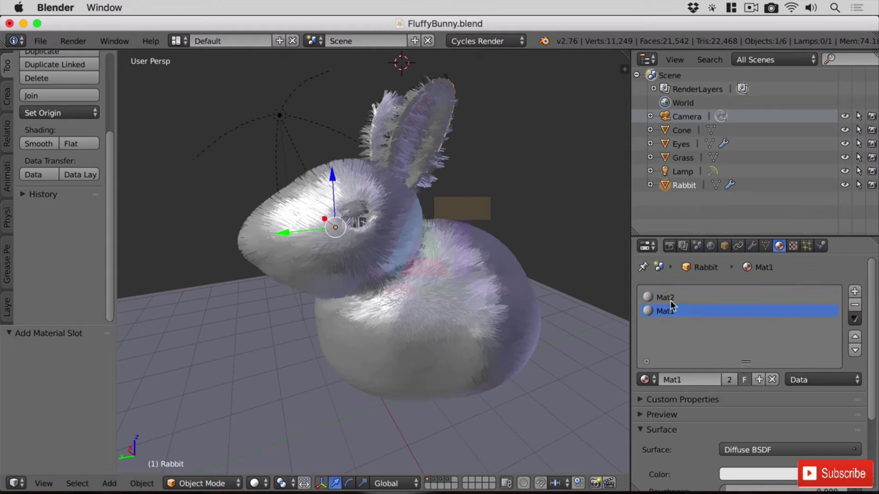
click(672, 298)
click(669, 311)
Set Mat1's colour to green and Mat2's colour to blue
scroll(693, 295, down, 1)
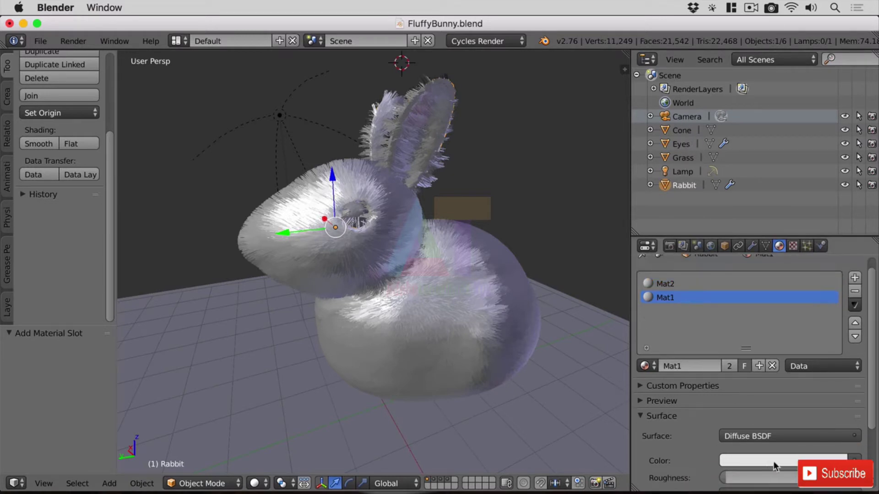
click(773, 461)
click(738, 292)
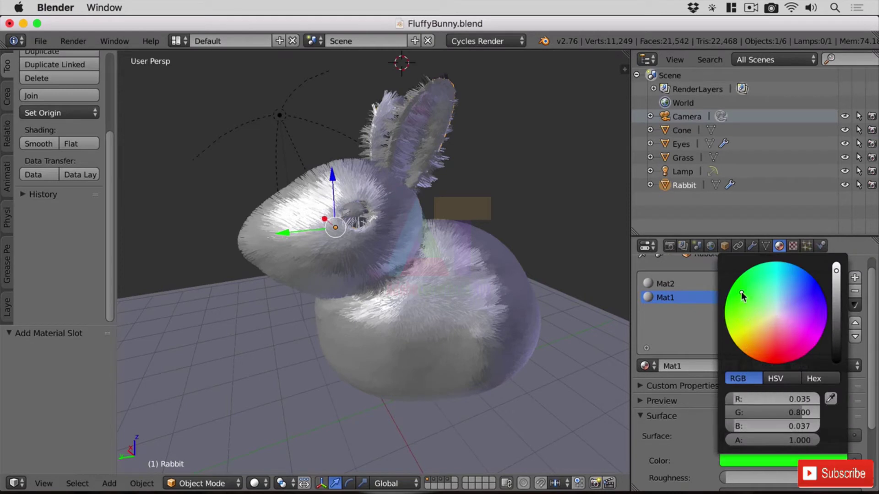
click(664, 284)
click(790, 460)
click(795, 302)
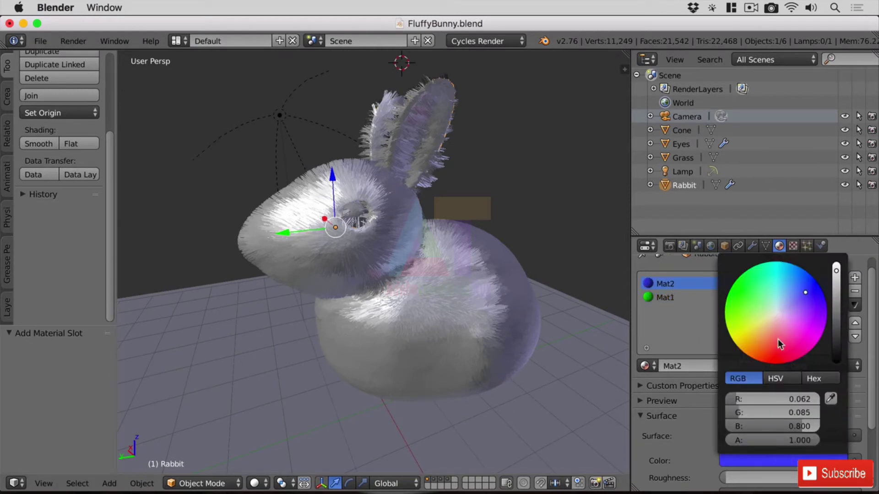
click(669, 298)
click(672, 285)
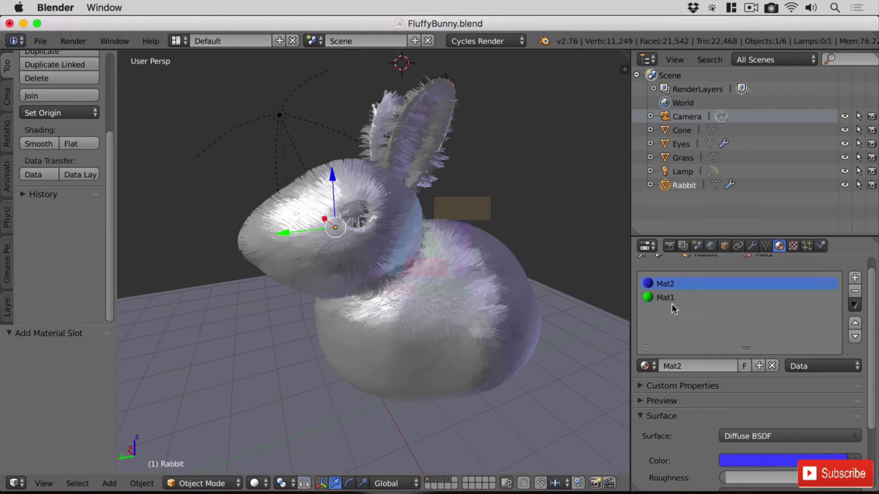
click(671, 299)
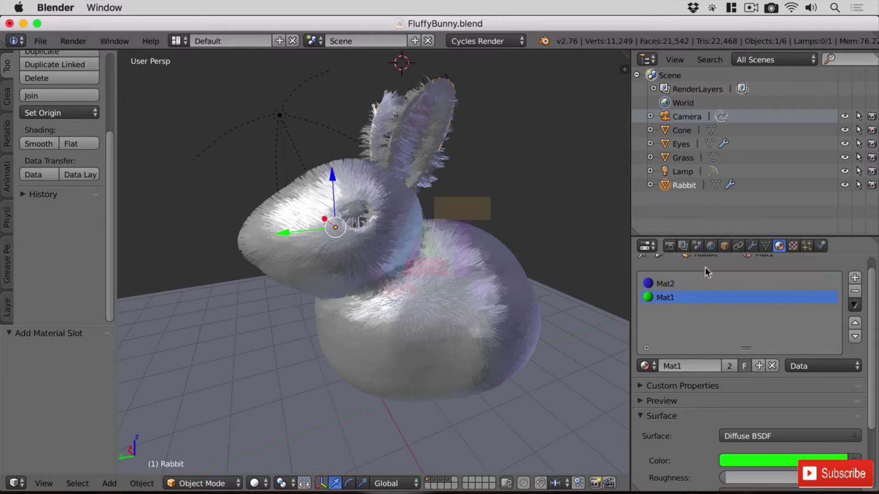
Change the Body Hair particles' Render material from Mat2 to Mat1
click(806, 247)
drag(778, 236, 778, 123)
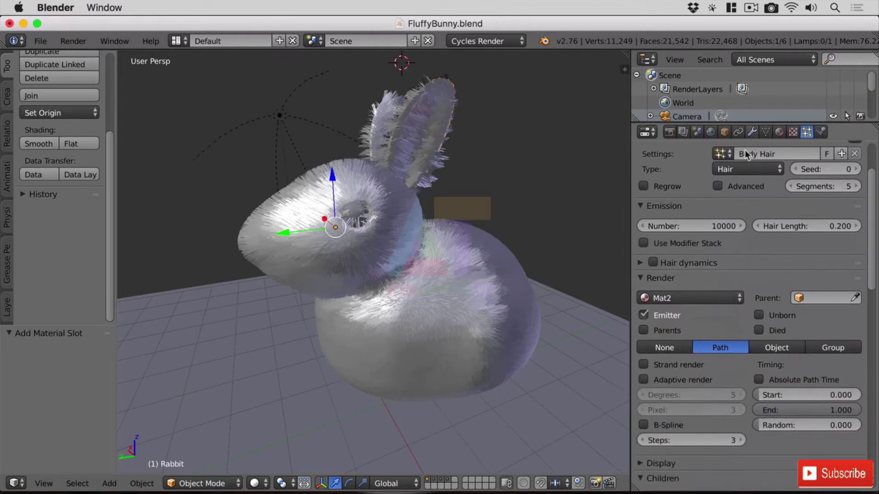
click(701, 298)
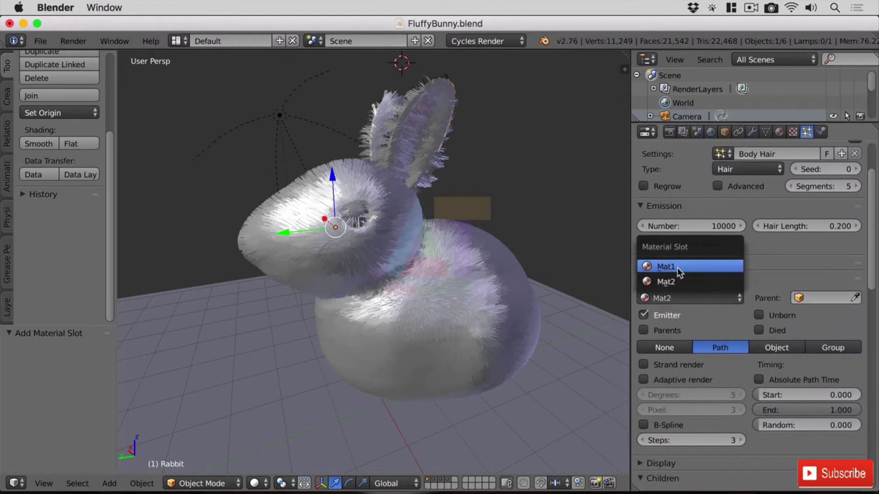
click(676, 268)
click(677, 298)
click(676, 280)
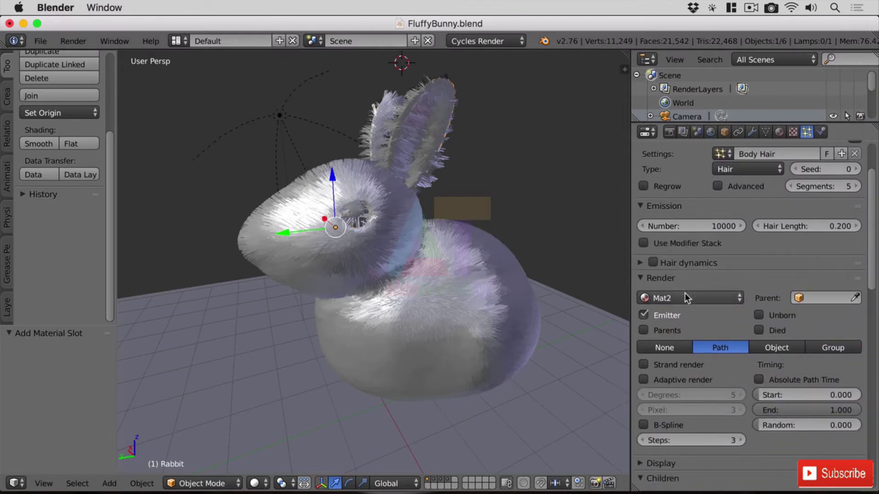
click(685, 298)
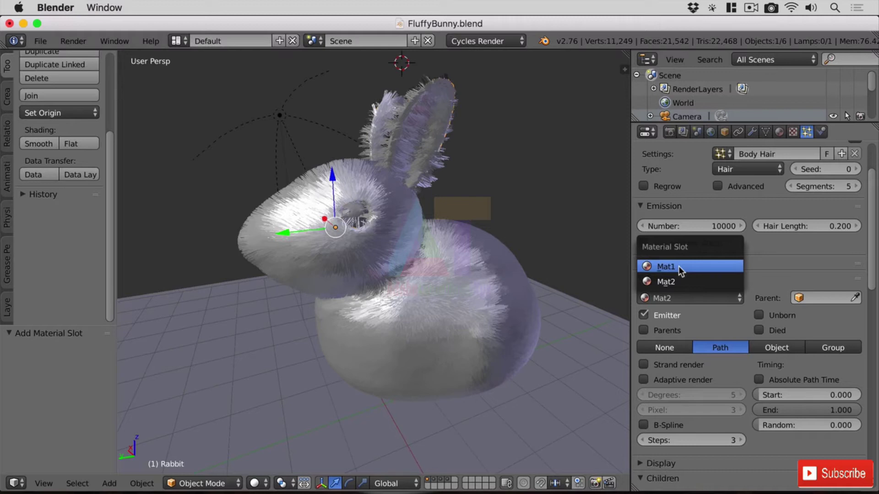
click(678, 266)
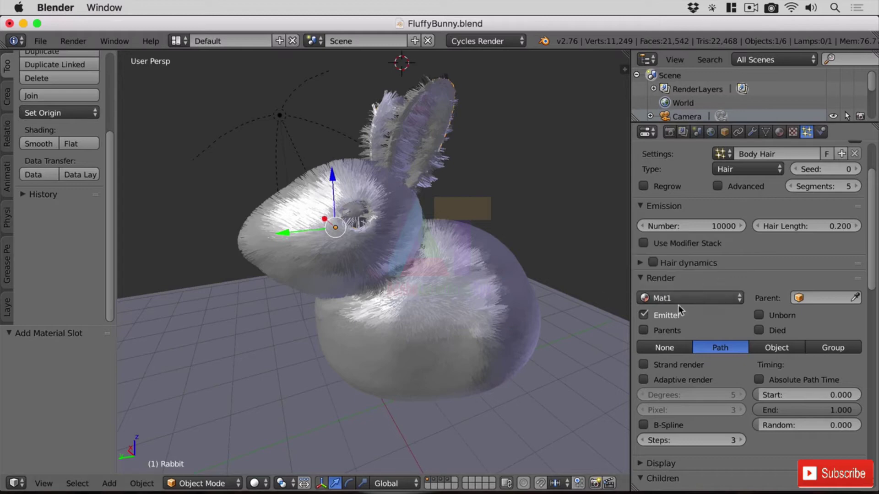
Switch viewport shading to Rendered and orbit to a front view of the bunny
click(255, 484)
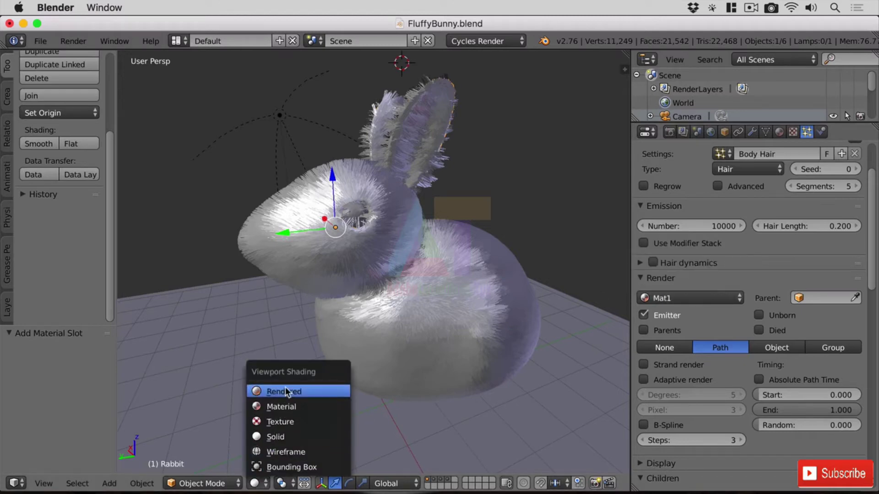
click(285, 387)
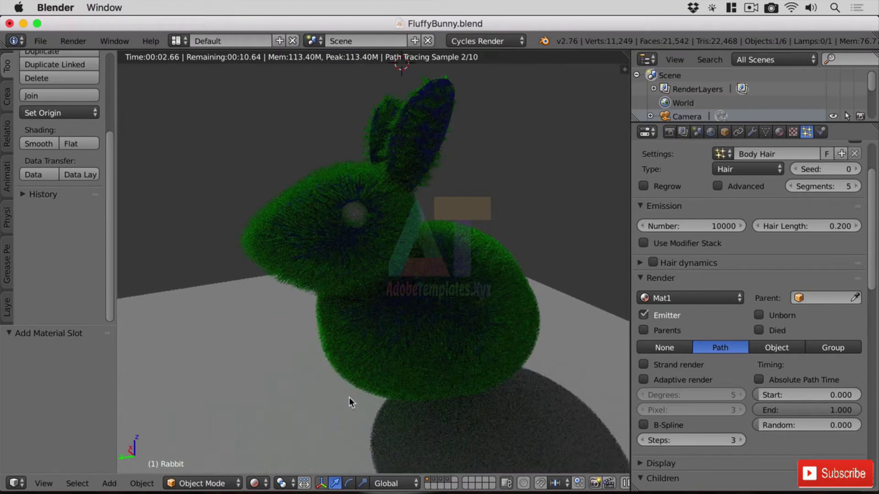
middle_drag(318, 279, 560, 342)
click(780, 132)
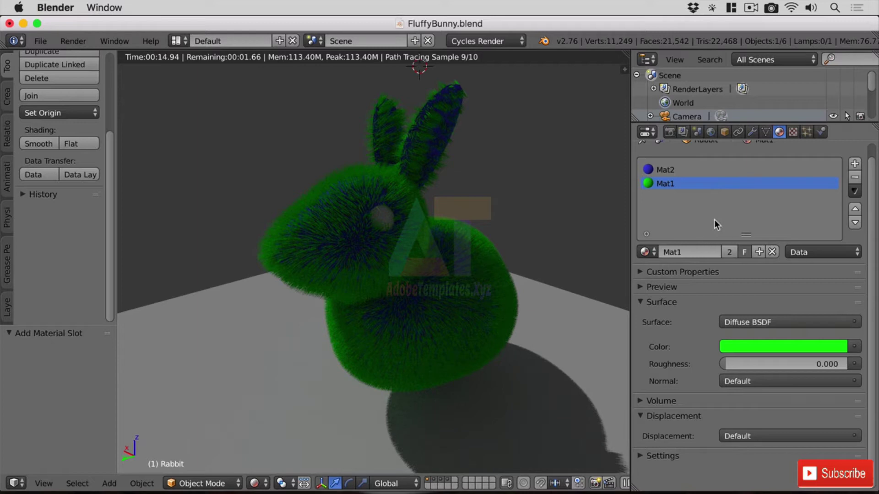
click(656, 254)
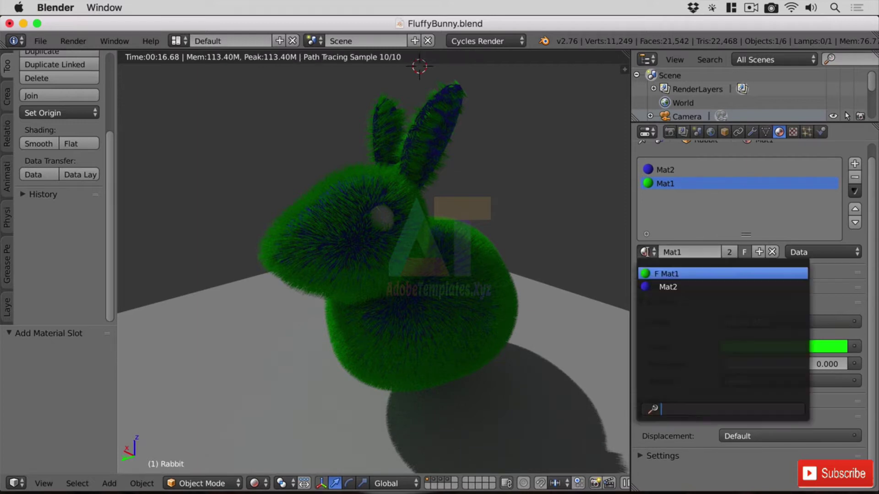
click(692, 274)
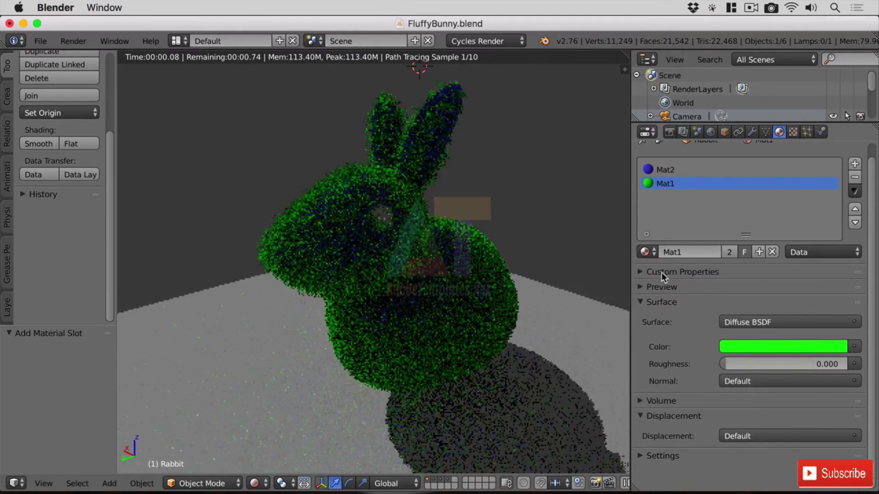
click(646, 252)
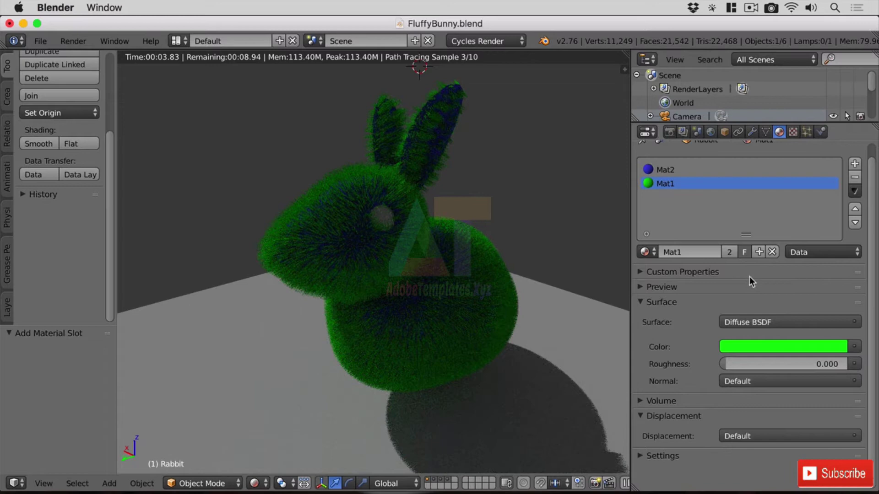
click(772, 252)
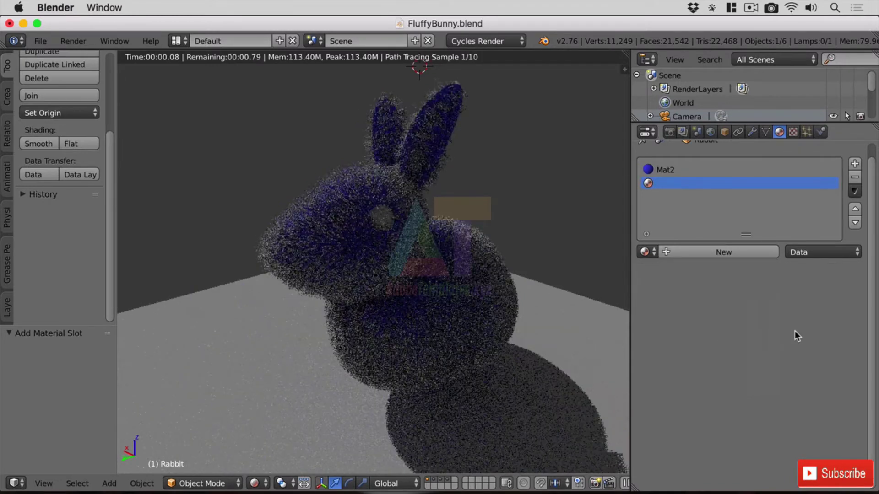
click(649, 250)
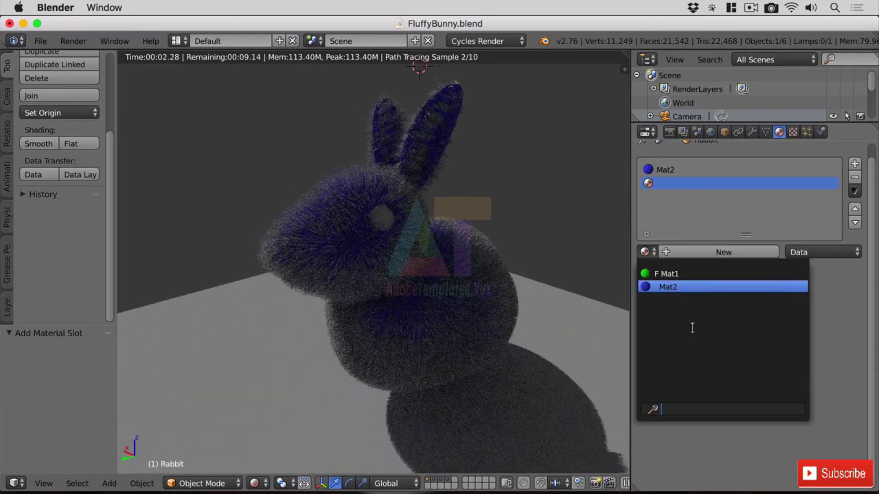
click(680, 274)
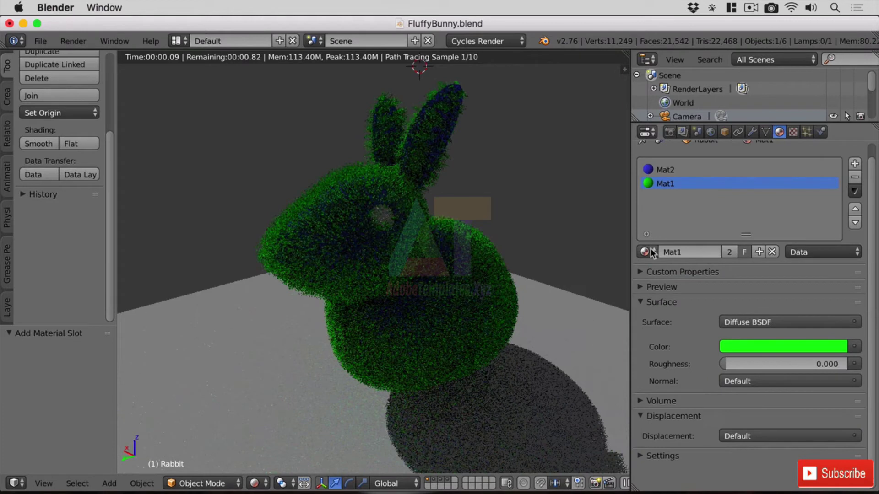
Make a single-user copy Mat1.001, then reassign Mat1 to the Rabbit's slot
click(733, 254)
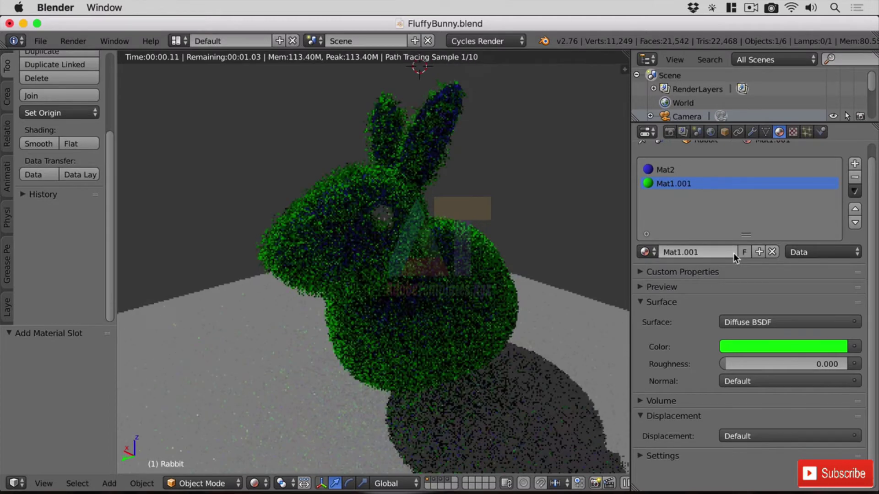
click(695, 252)
click(646, 252)
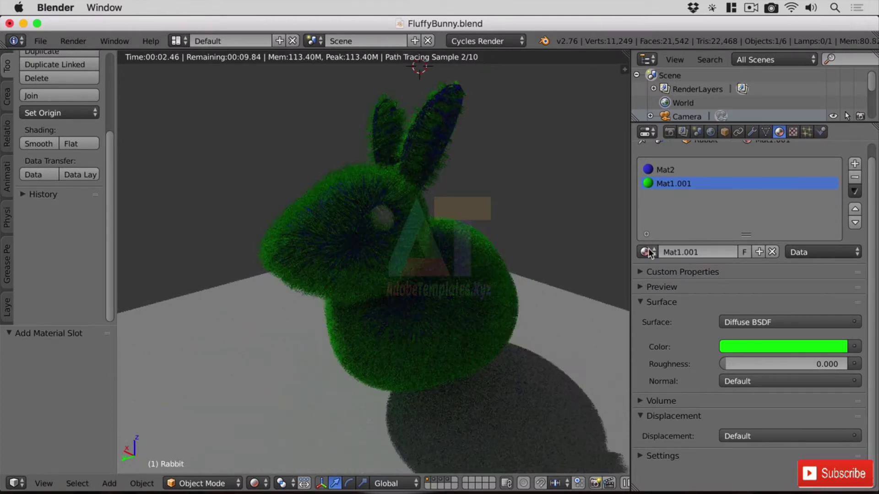
click(645, 252)
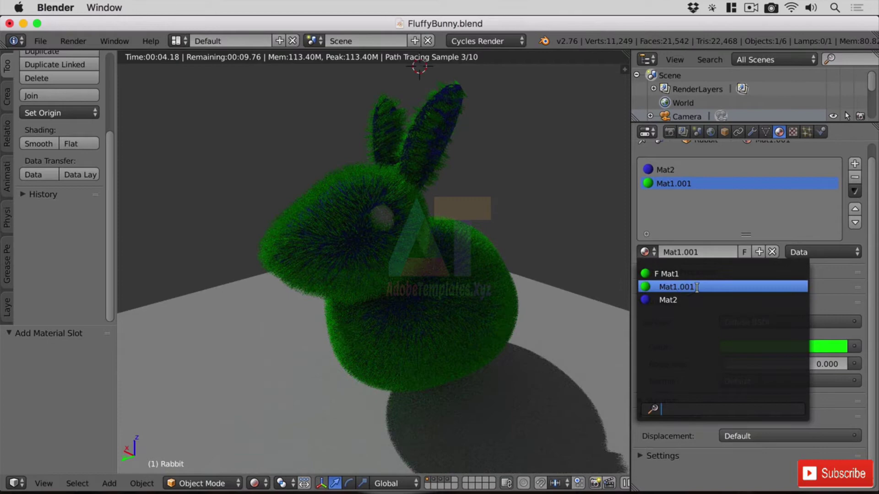
click(696, 286)
click(645, 251)
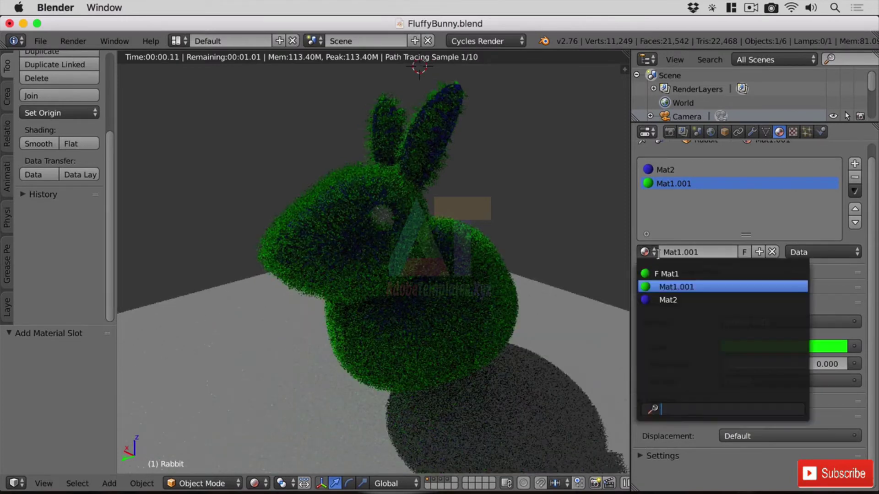
click(682, 272)
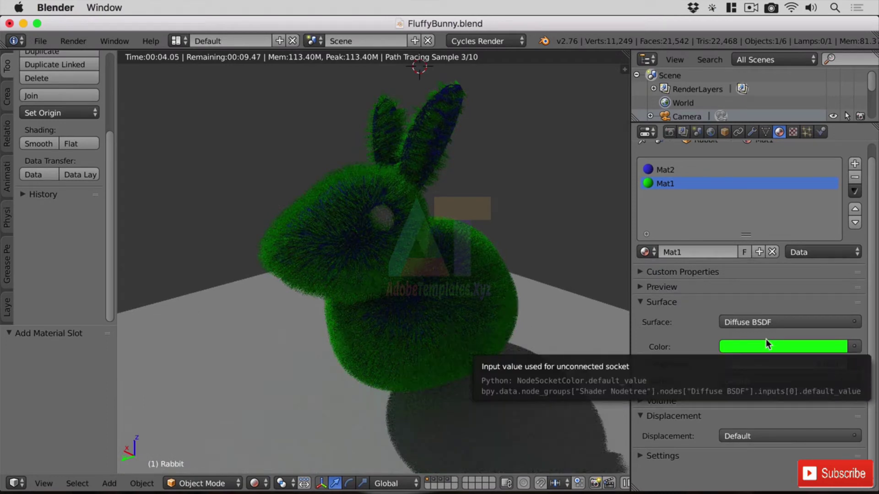
click(645, 252)
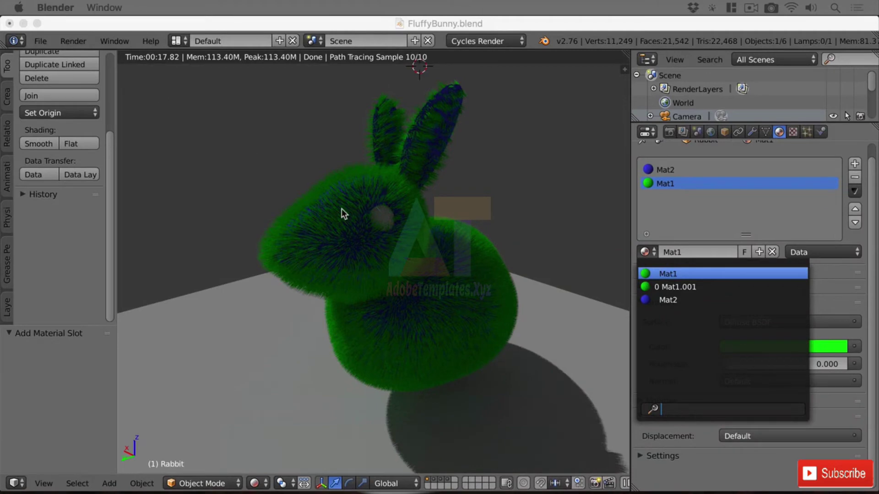
Remove both the Mat1 and Mat2 material slots from the Rabbit
click(858, 180)
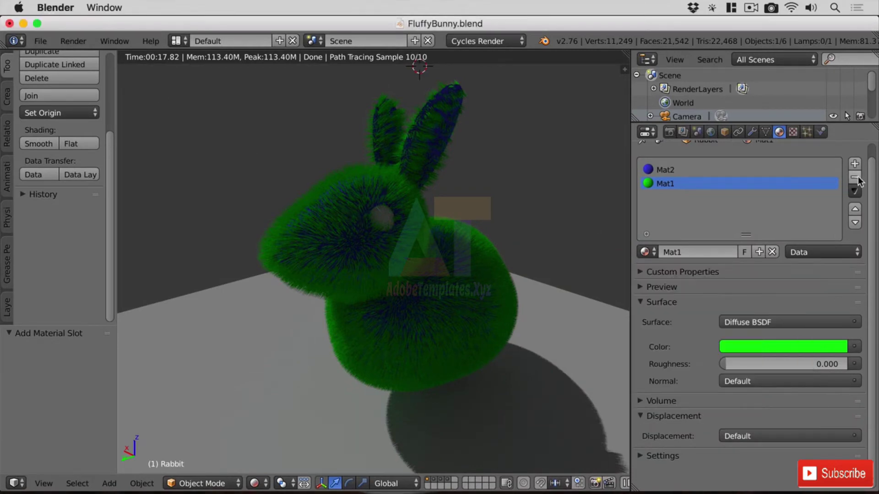
click(854, 178)
click(855, 178)
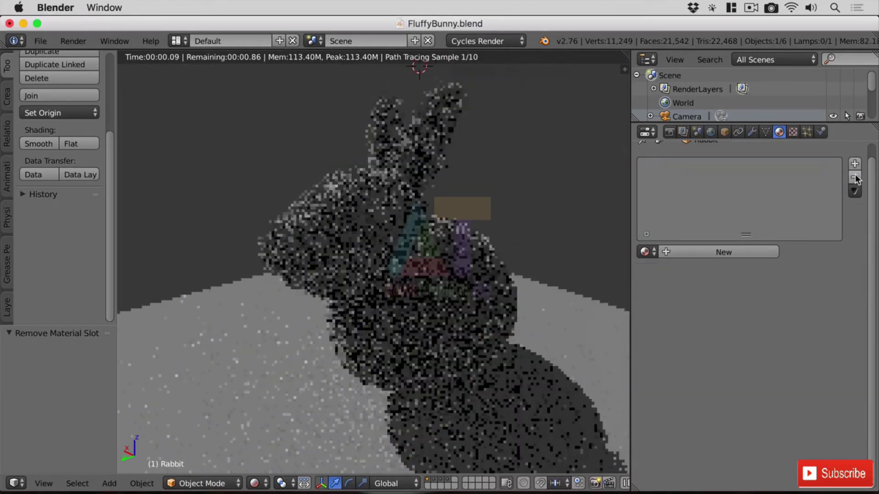
Switch viewport shading to Solid and check the now-empty material settings
click(255, 483)
click(303, 436)
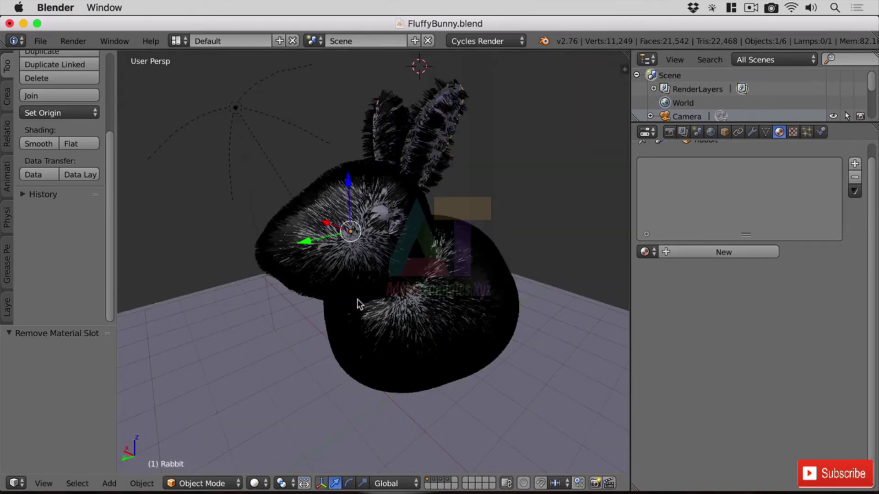
middle_drag(357, 299, 450, 355)
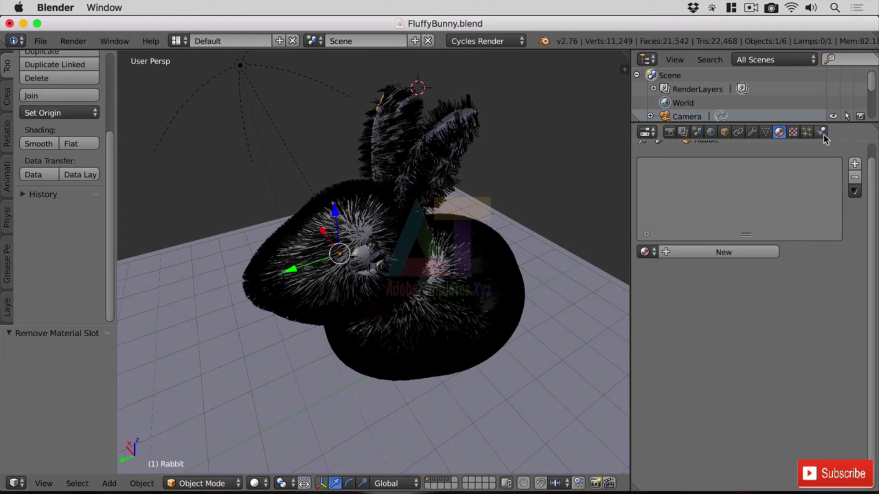
click(807, 133)
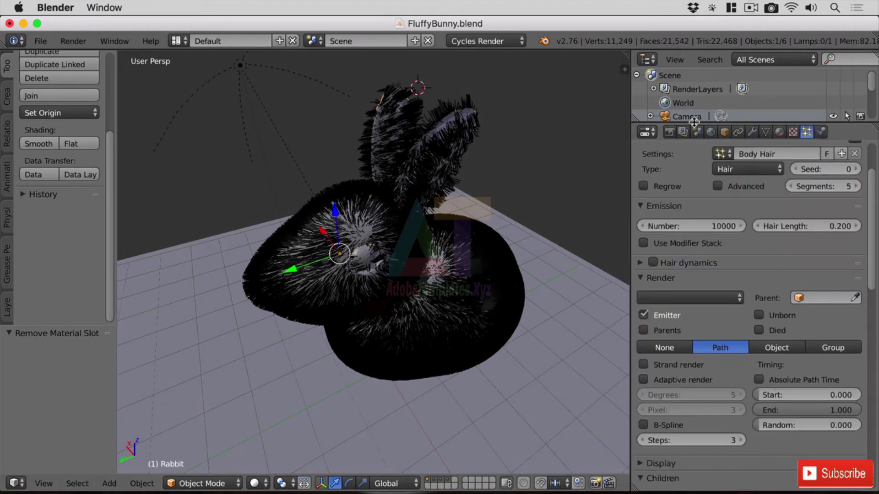
drag(714, 123, 715, 221)
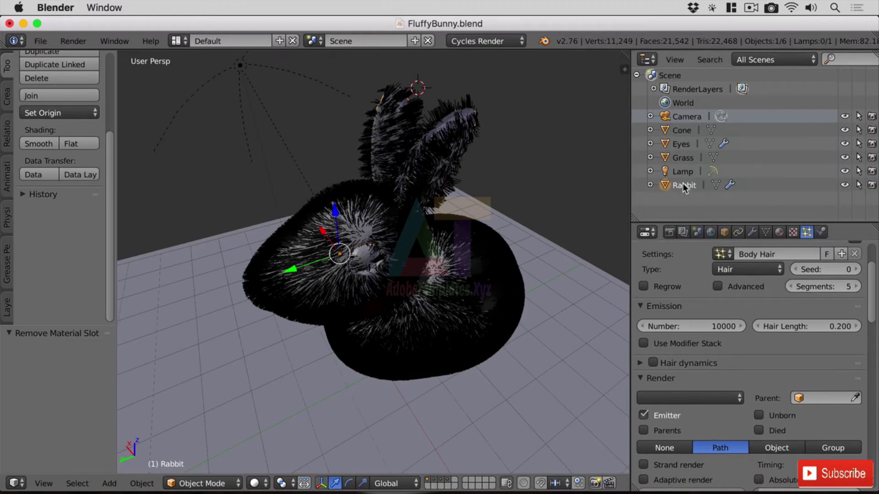
click(778, 233)
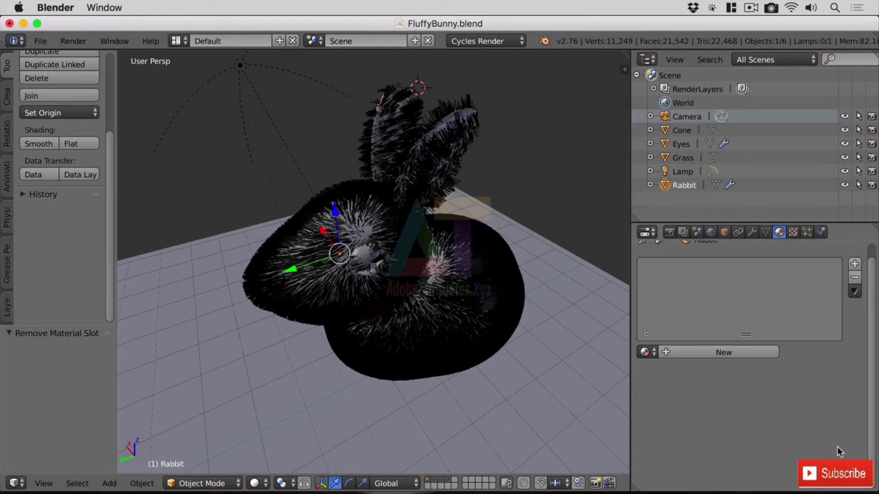
Add two material slots to the Rabbit and create a new material named Skin
click(854, 266)
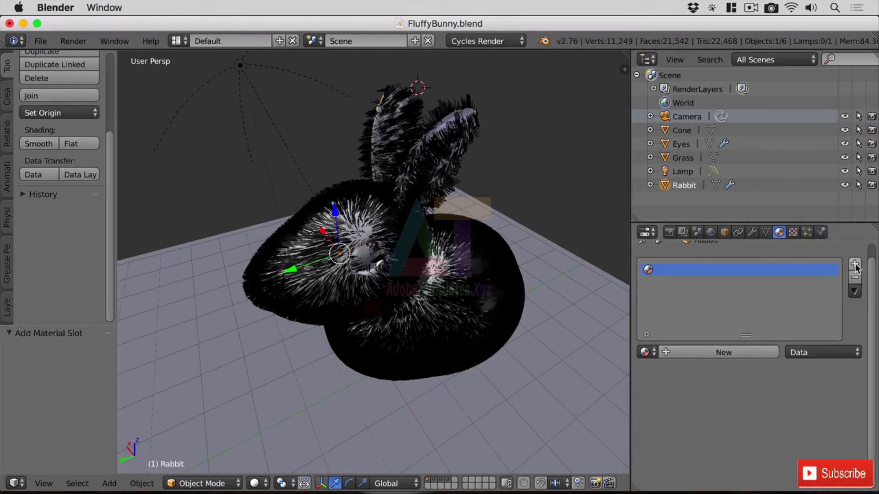
click(854, 266)
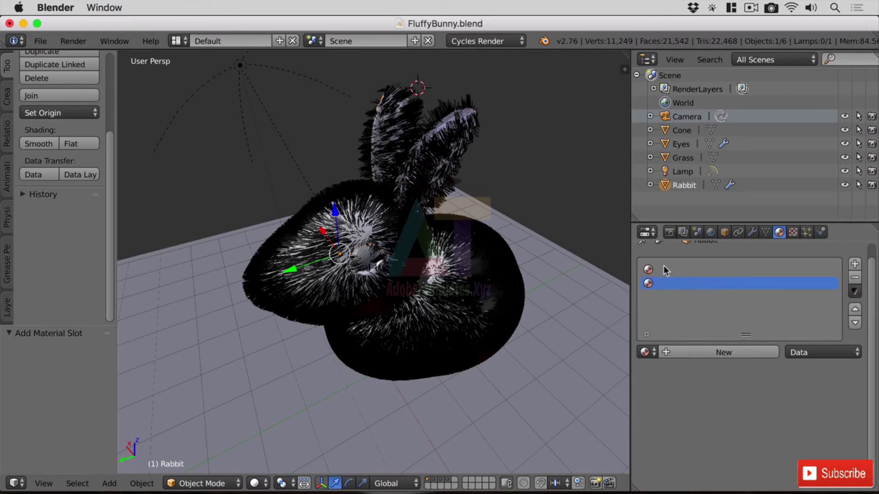
click(720, 352)
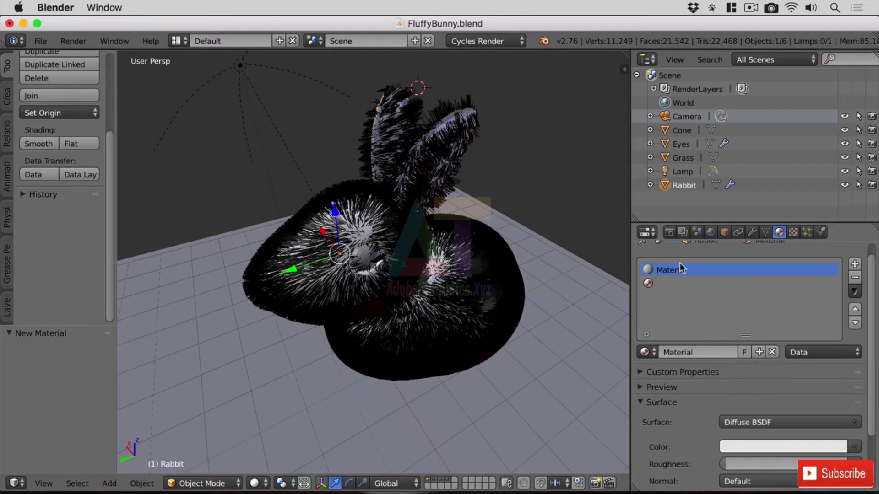
double_click(696, 270)
text(Skin)
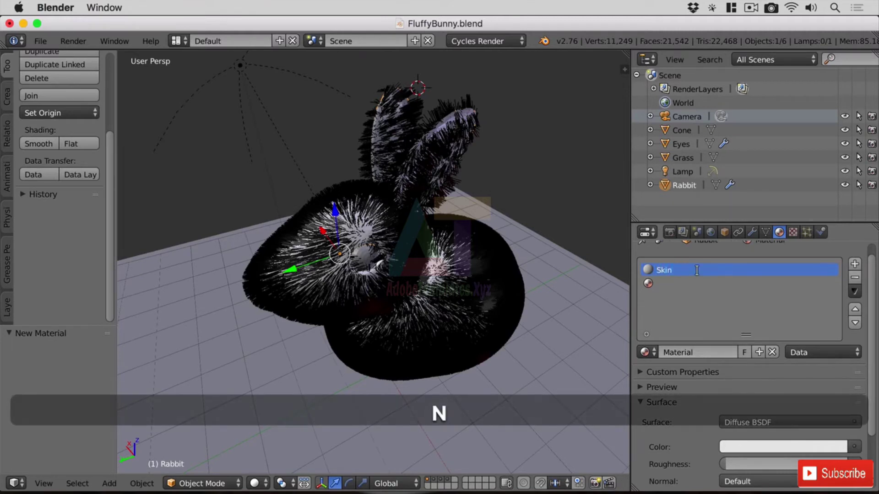
key(Return)
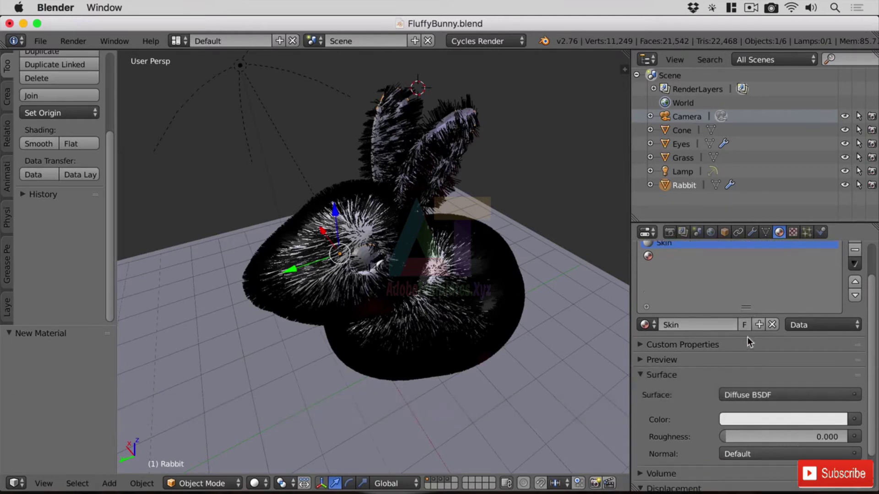
scroll(747, 337, down, 3)
scroll(737, 323, up, 3)
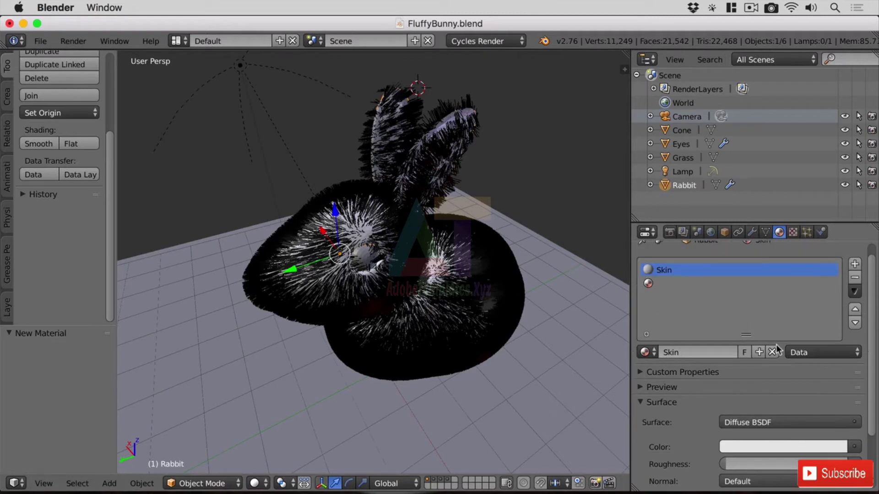
scroll(788, 356, down, 2)
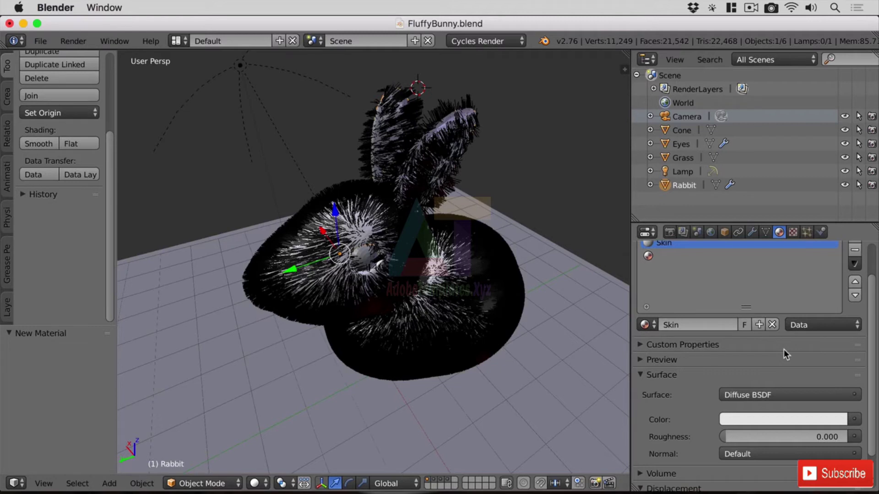
Set the Skin Diffuse BSDF colour to light pink (R 0.800, G 0.642, B 0.799)
click(797, 420)
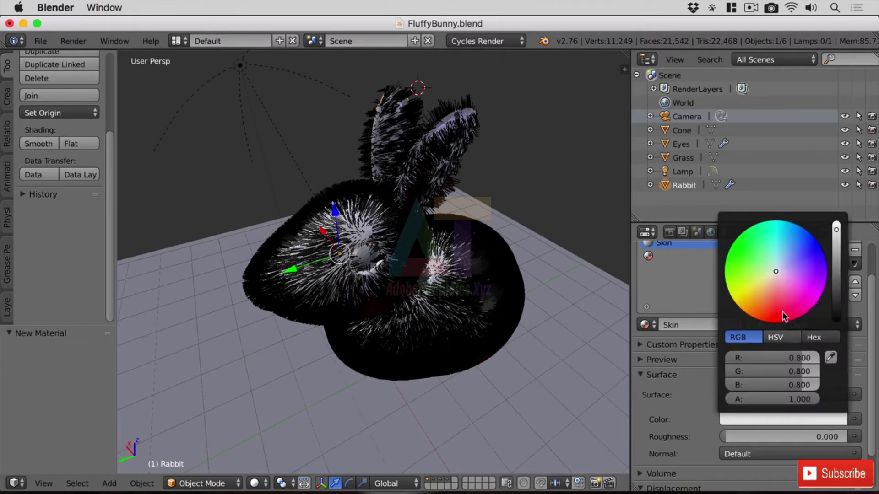
click(775, 278)
click(777, 276)
click(779, 277)
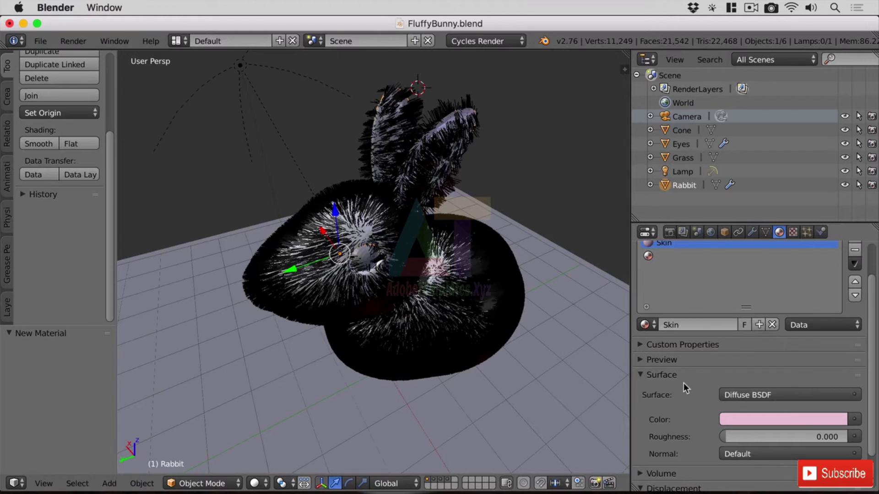
click(772, 420)
click(819, 298)
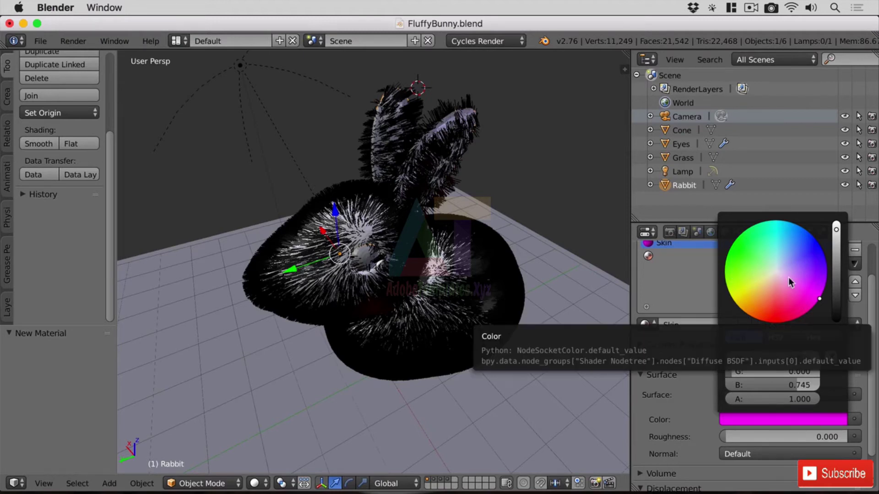
drag(788, 276, 782, 277)
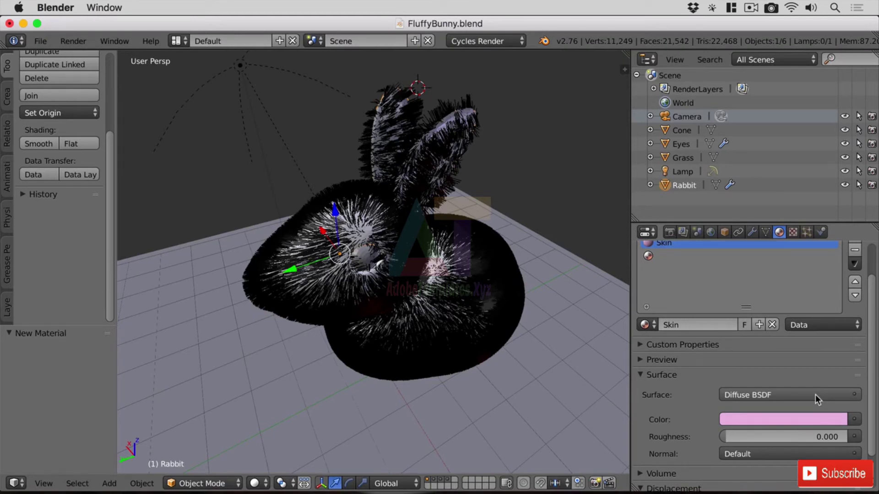
In the empty second slot, create a new material and name it Brown Fur
click(662, 257)
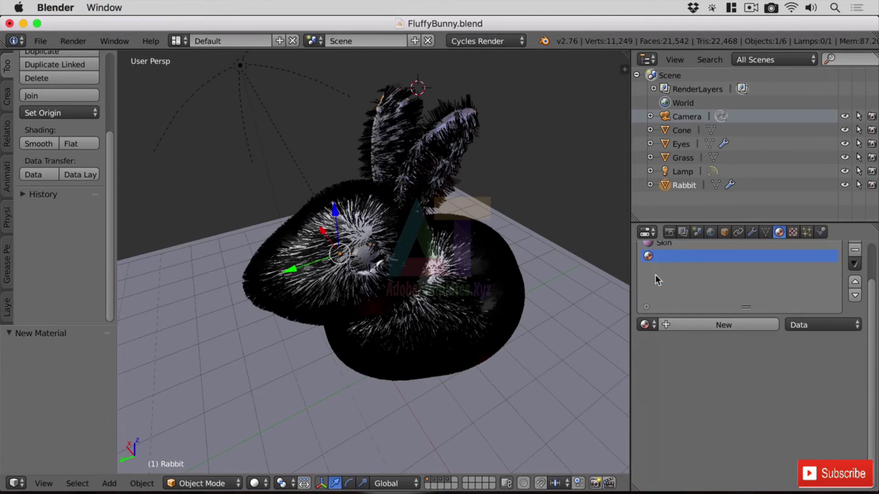
click(713, 325)
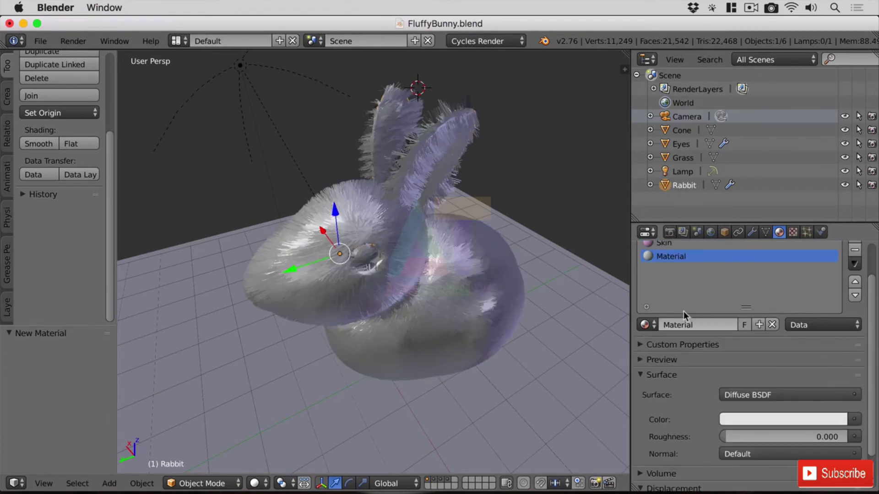
key(shift)
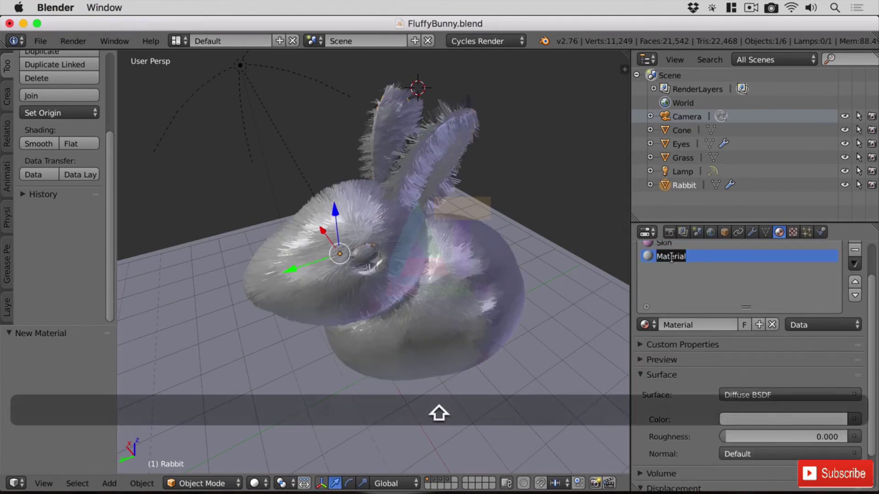
text(Fur)
key(Return)
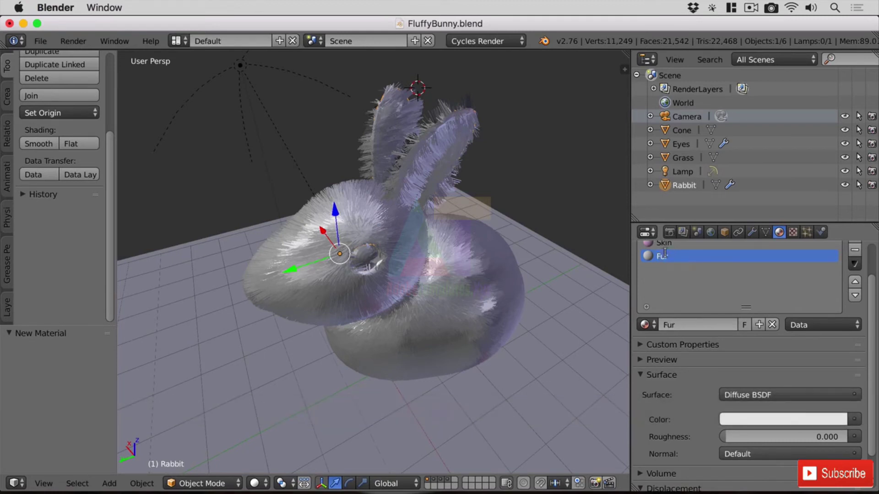
key(Left)
text(Brown)
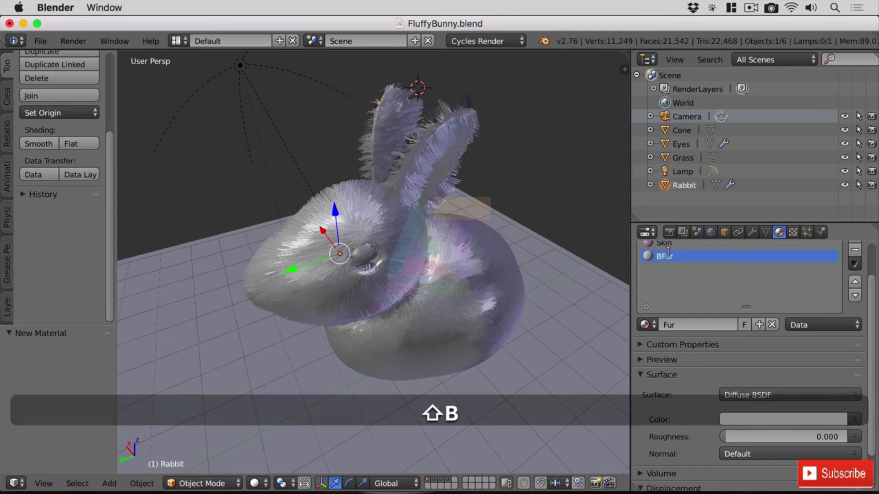
key(Return)
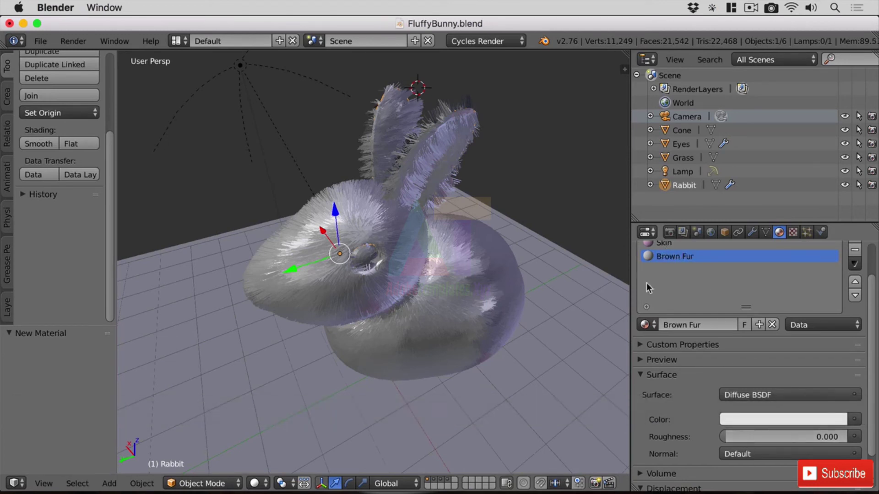
Set the Brown Fur diffuse colour to orange-brown (R 0.800, G 0.356, B 0.000)
click(784, 419)
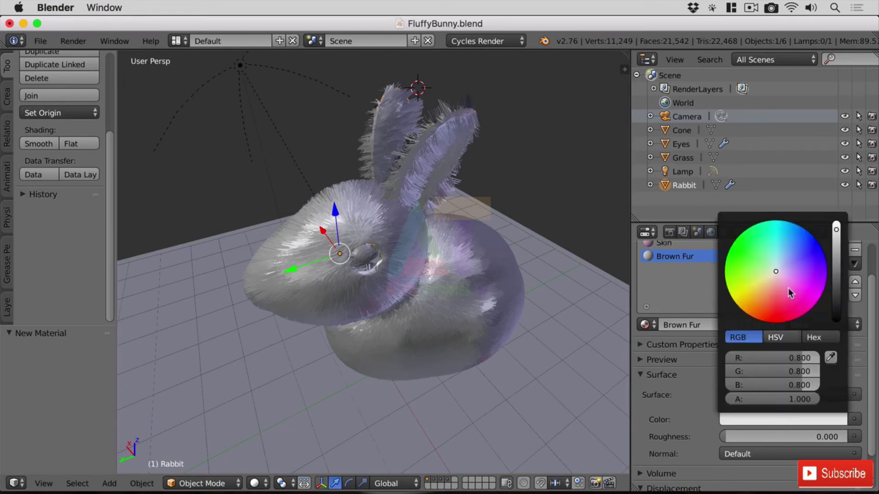
mouse_move(761, 286)
mouse_down()
mouse_move(751, 307)
mouse_move(755, 265)
mouse_move(763, 270)
mouse_move(754, 298)
mouse_move(740, 301)
mouse_move(751, 313)
mouse_move(742, 294)
mouse_up()
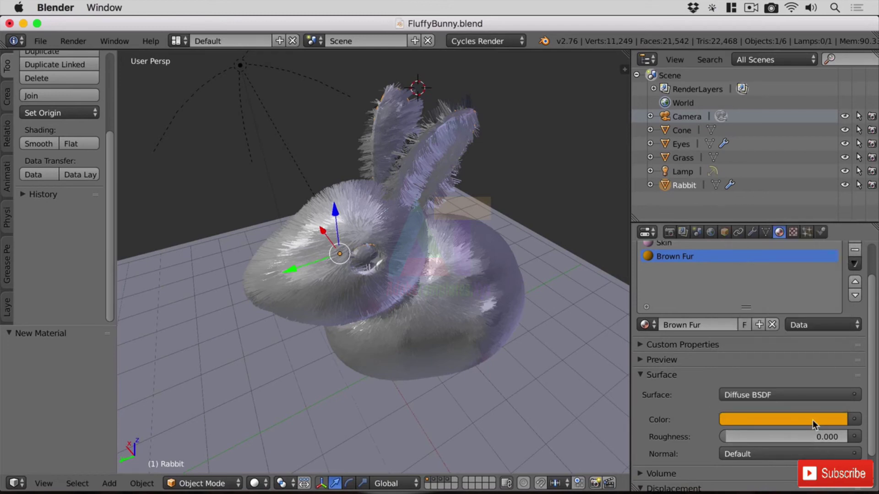
Switch the Brown Fur surface shader from Diffuse BSDF to Hair BSDF
click(764, 395)
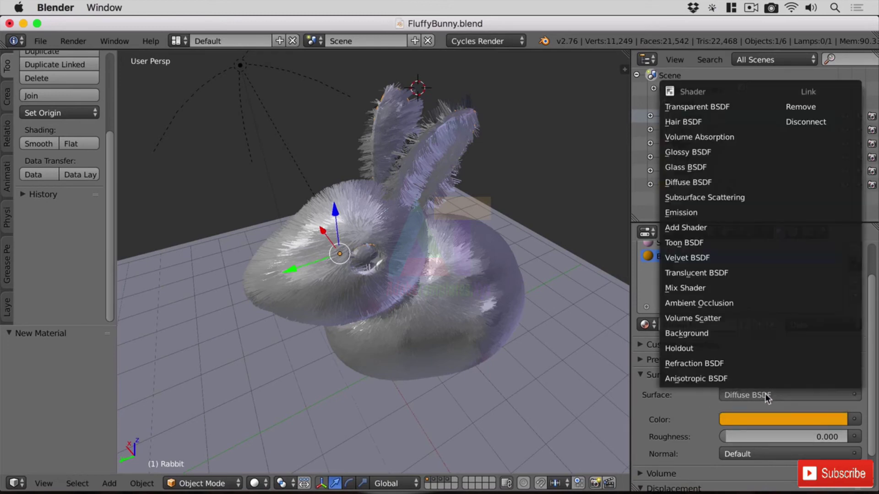
click(697, 121)
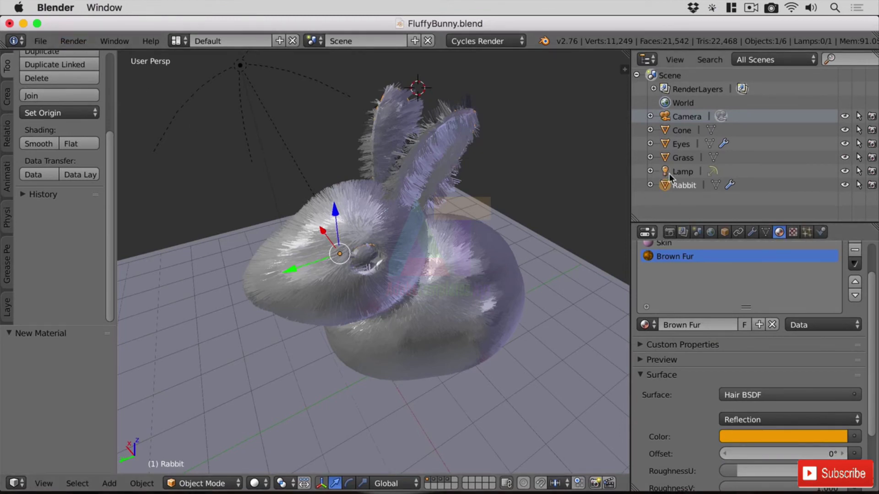
Select the camera and rotate it about the global Z axis
click(672, 114)
scroll(507, 184, down, 4)
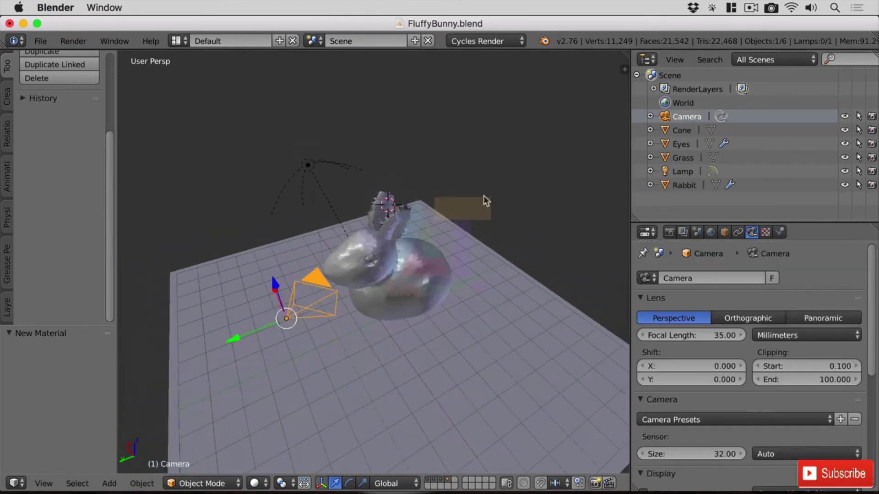
scroll(483, 196, up, 2)
middle_drag(420, 257, 571, 256)
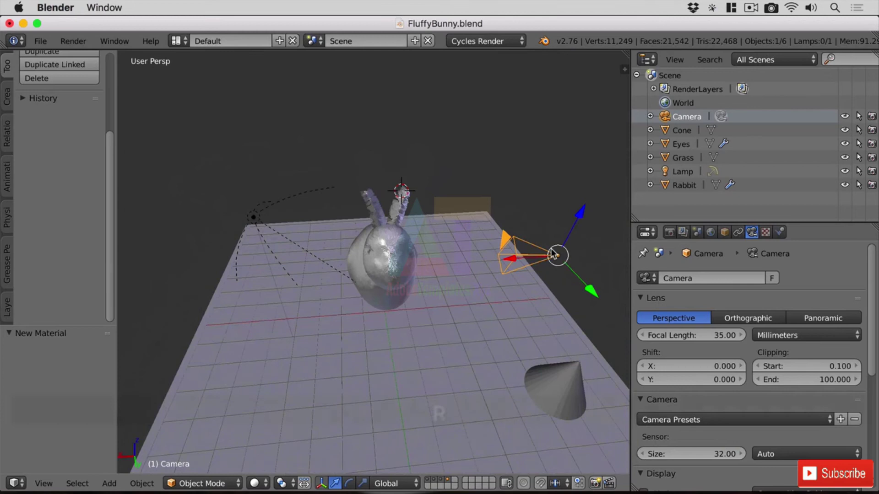
key(r)
key(z)
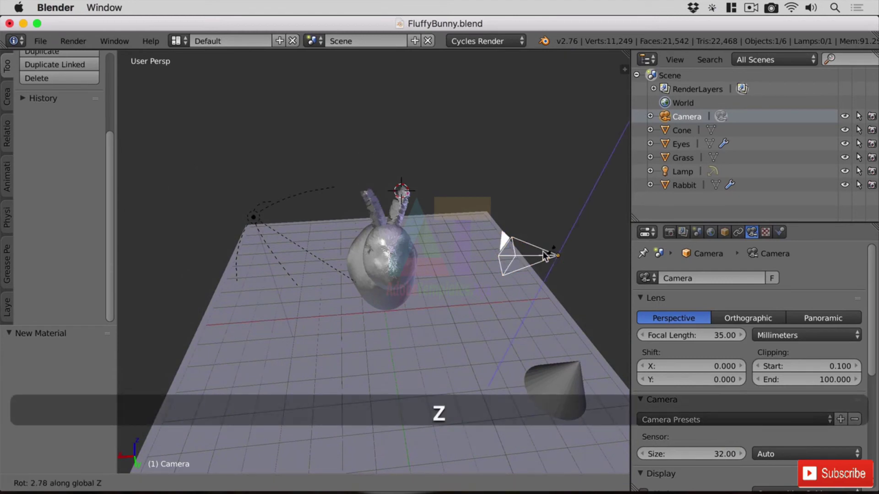
click(518, 238)
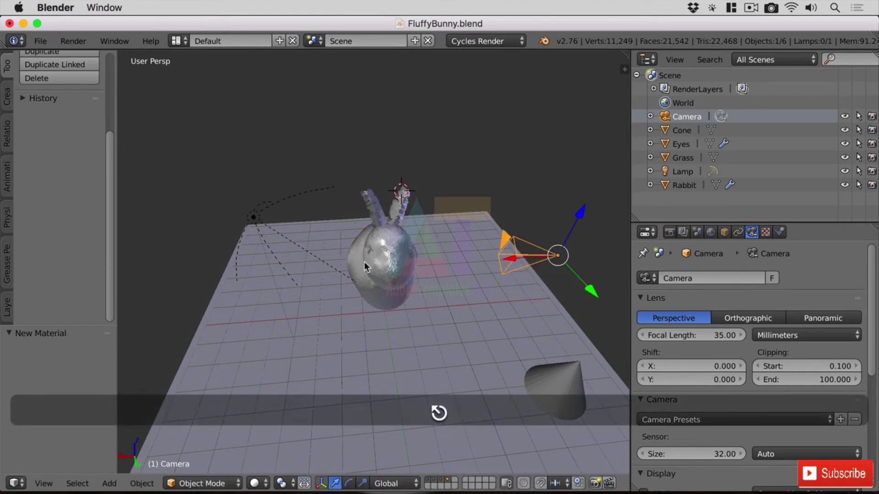
Put the 3D cursor on the bunny's head and orbit the camera around it on Z
click(384, 239)
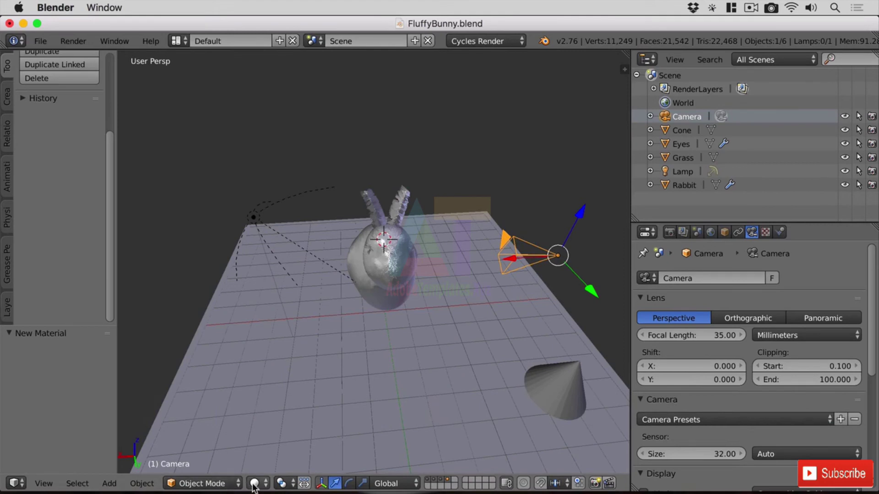
click(287, 485)
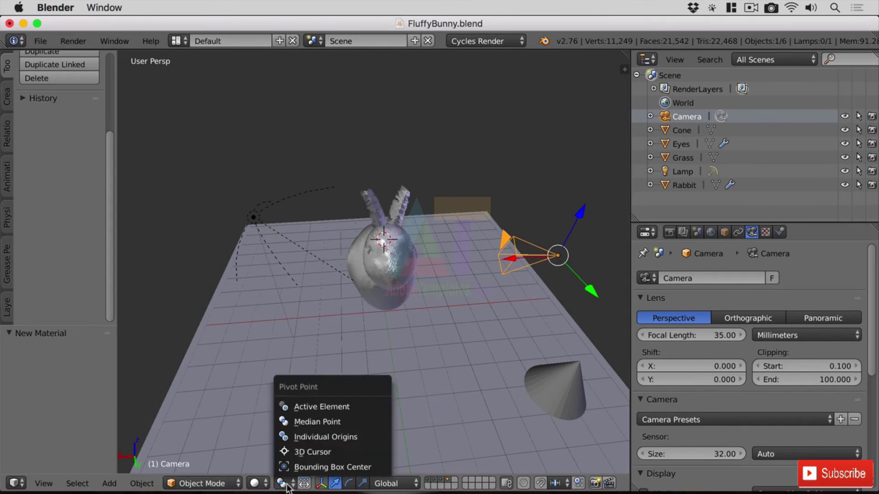
click(336, 452)
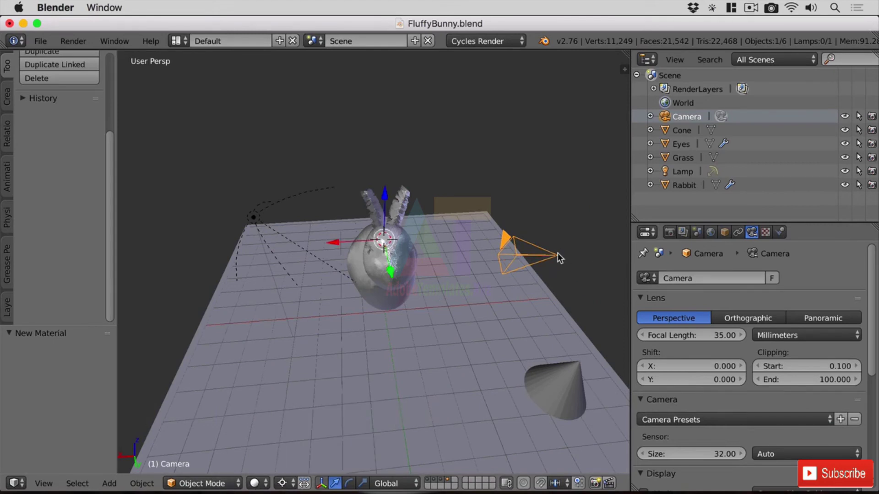
key(r)
key(z)
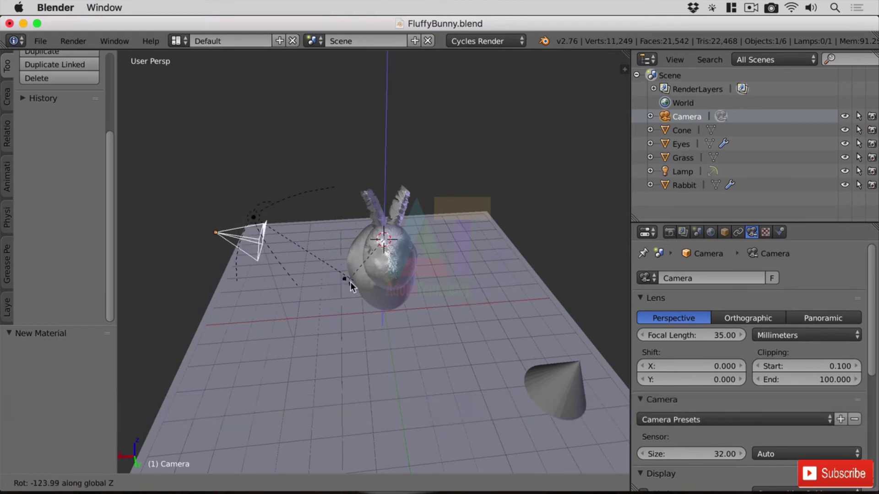
click(373, 288)
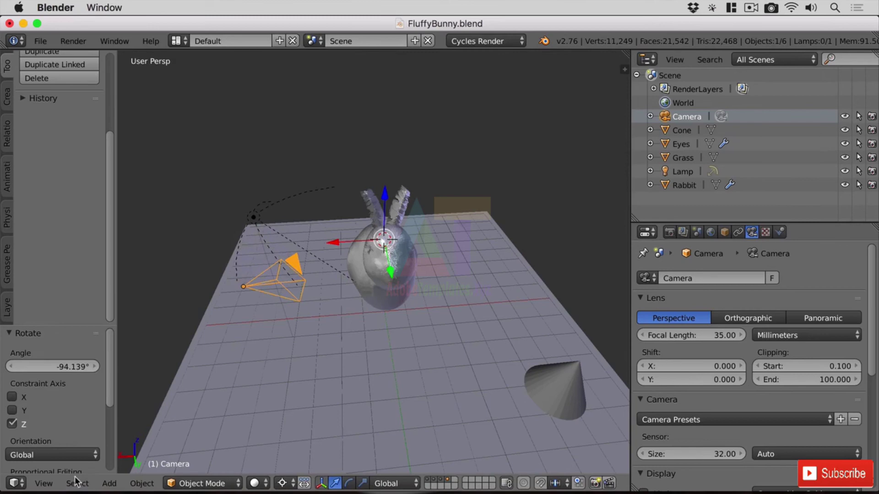
Look through the scene camera and dolly it back along local Z to frame the bunny
click(44, 483)
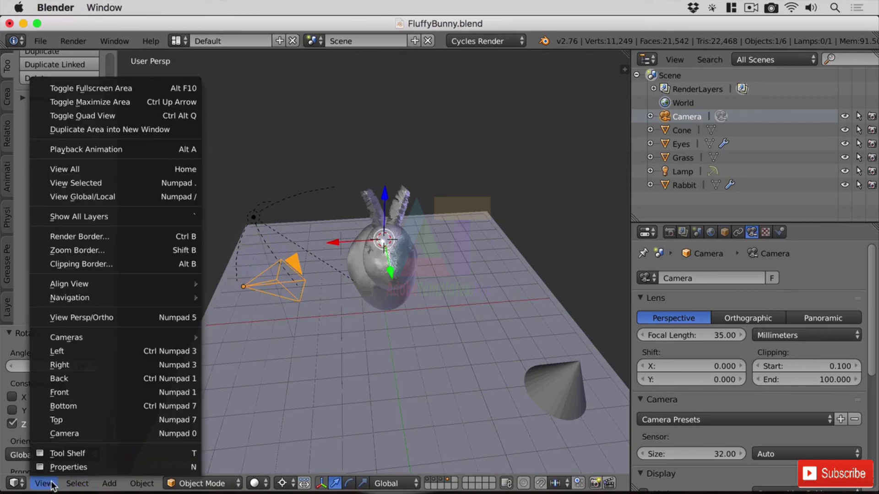
click(111, 433)
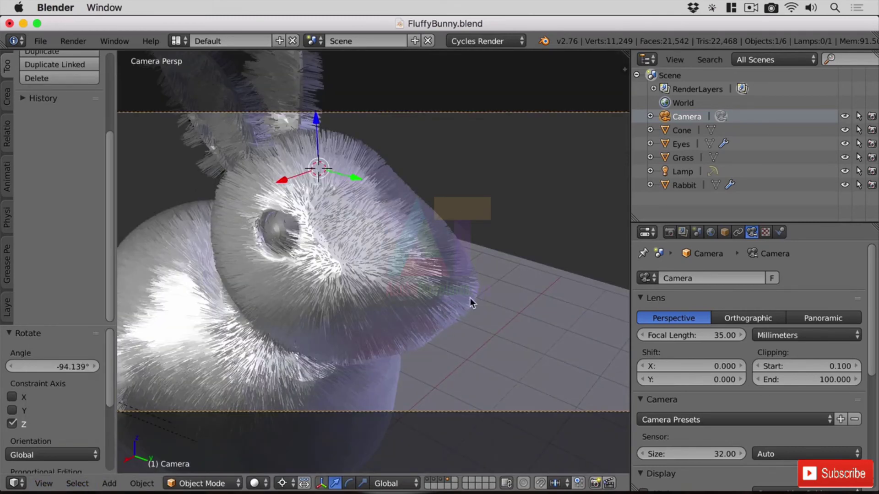
key(g)
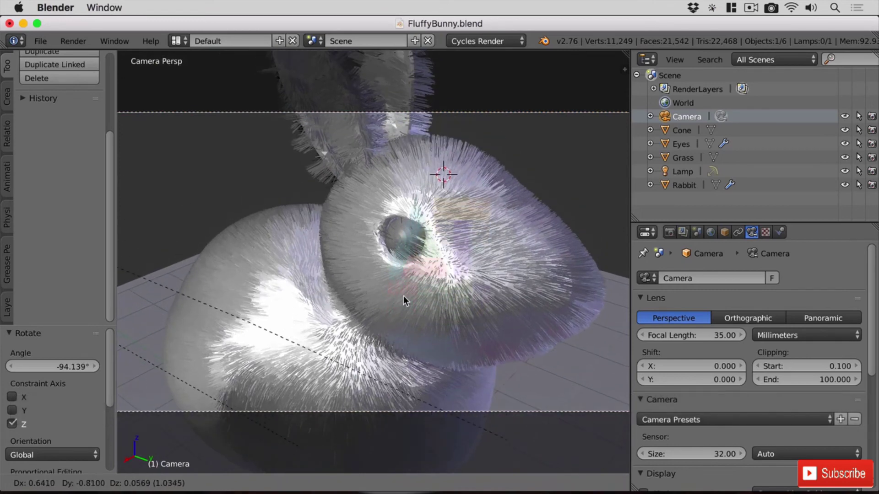
click(435, 289)
key(g)
key(z)
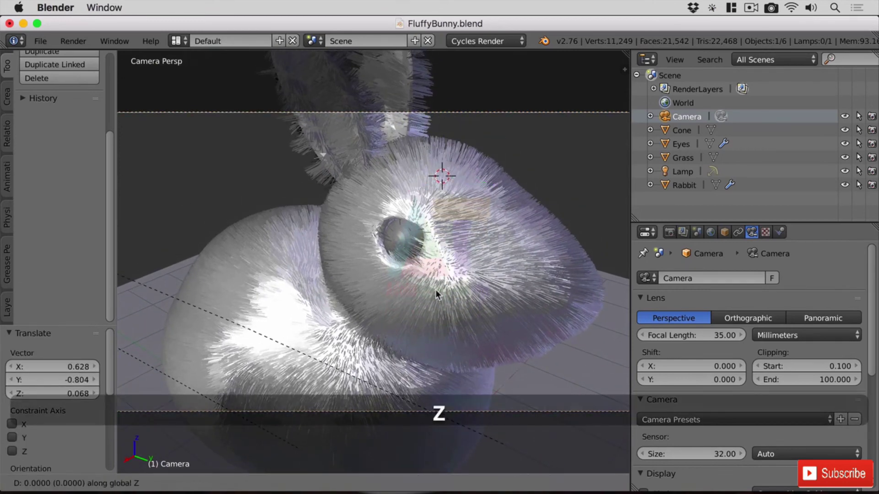
key(z)
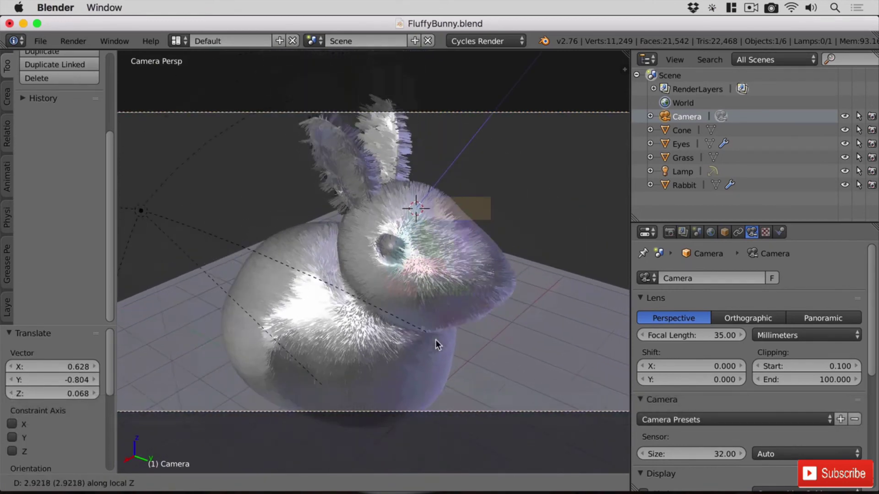
click(435, 336)
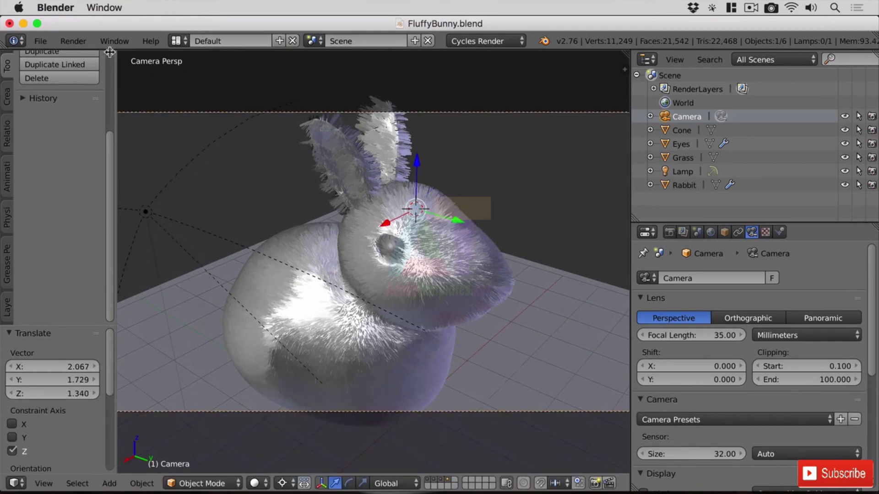
click(74, 39)
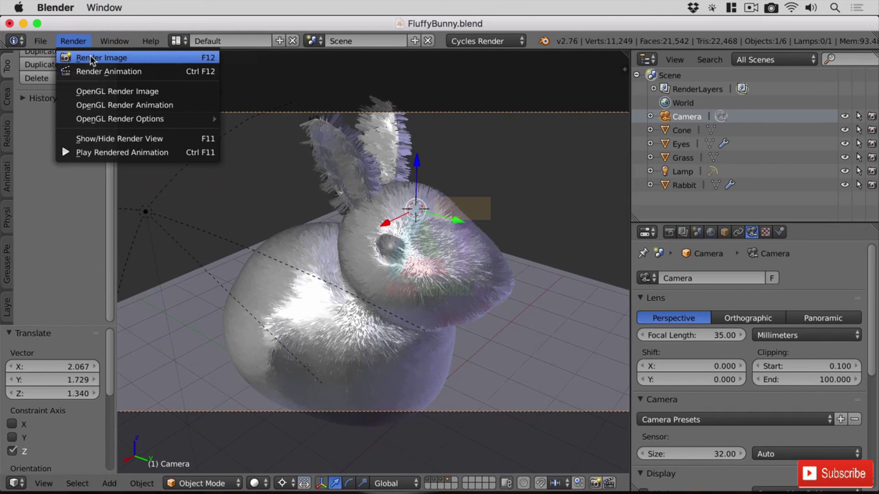
Render the camera view in Cycles, then review the Rabbit's Skin, Brown Fur and hair particle settings
click(90, 56)
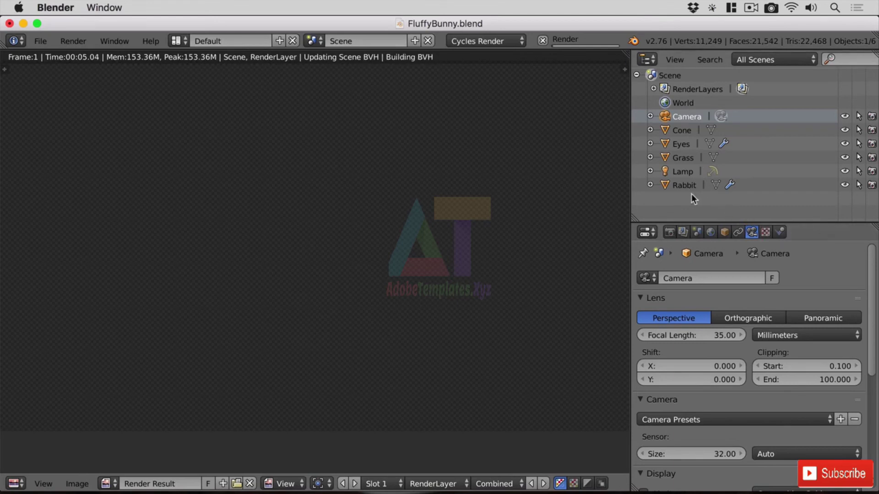
click(683, 185)
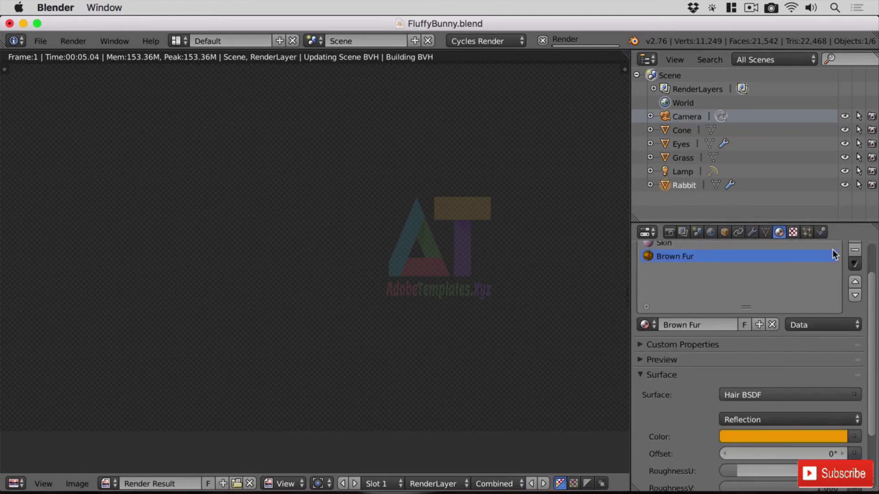
click(666, 245)
click(696, 260)
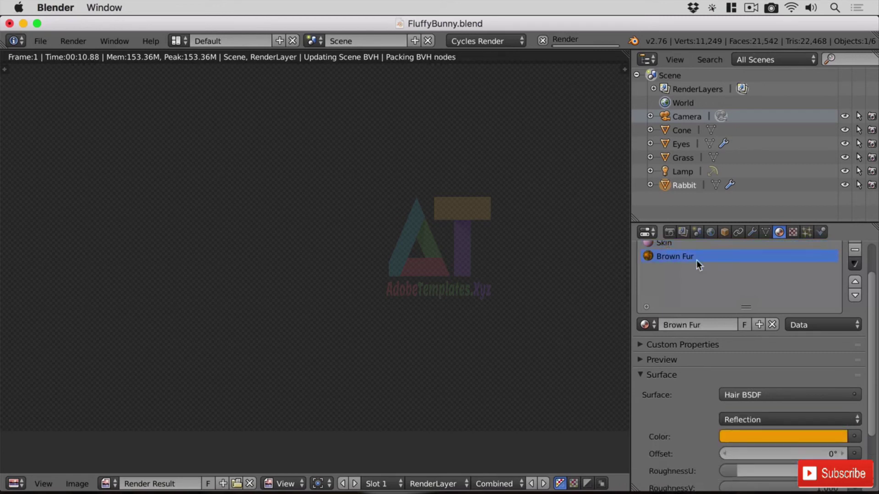
click(808, 232)
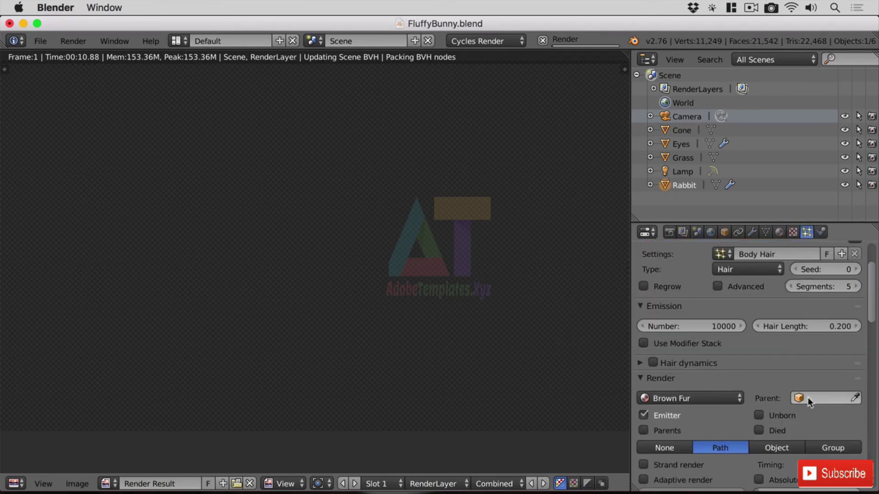
scroll(807, 397, down, 6)
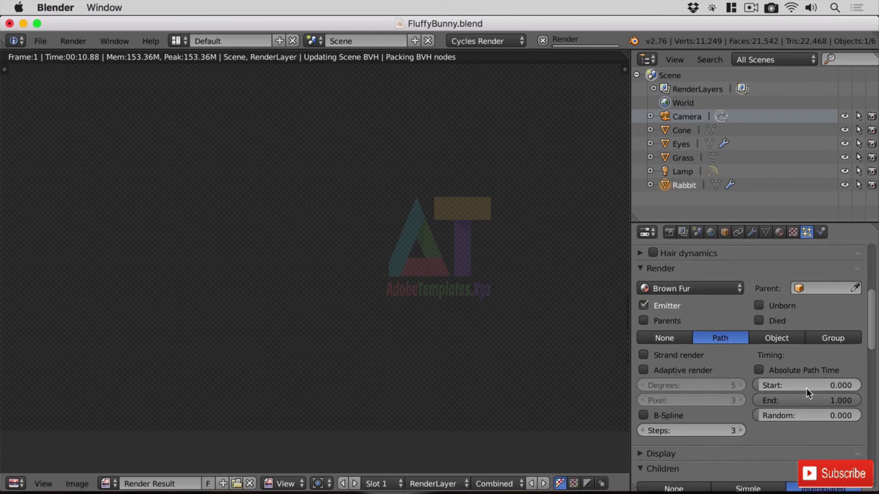
scroll(806, 388, up, 1)
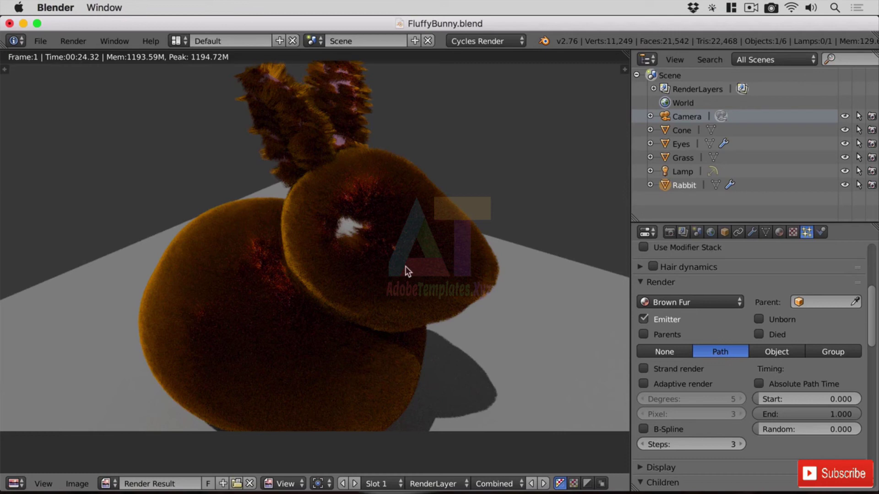
Zoom and pan around the fur render, then return to the Brown Fur material settings
scroll(384, 270, up, 3)
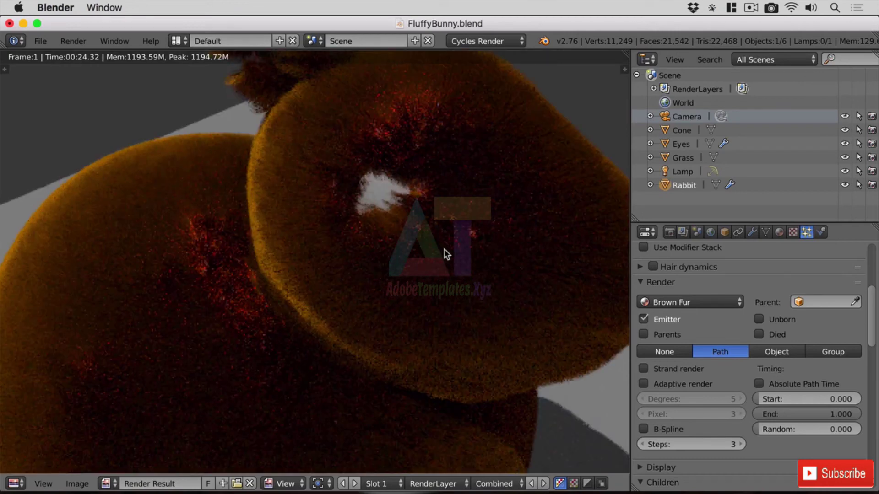
middle_drag(445, 252, 604, 141)
scroll(591, 156, down, 3)
scroll(579, 175, up, 2)
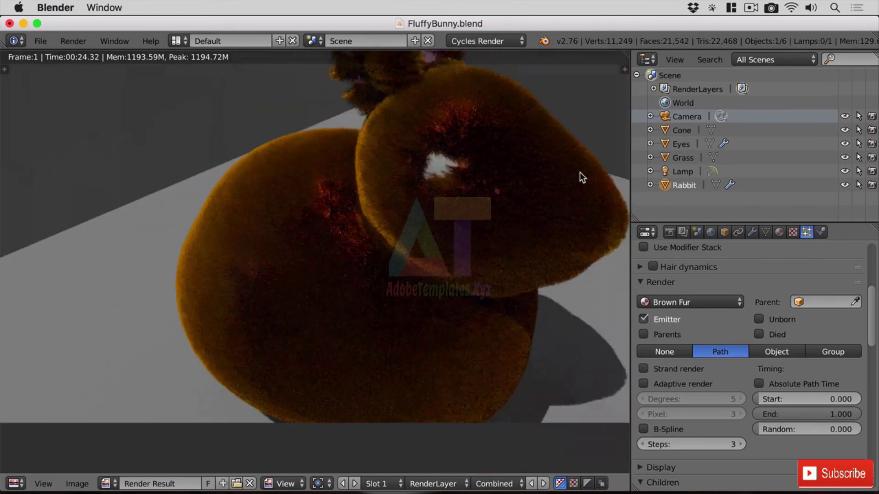
middle_drag(578, 177, 511, 250)
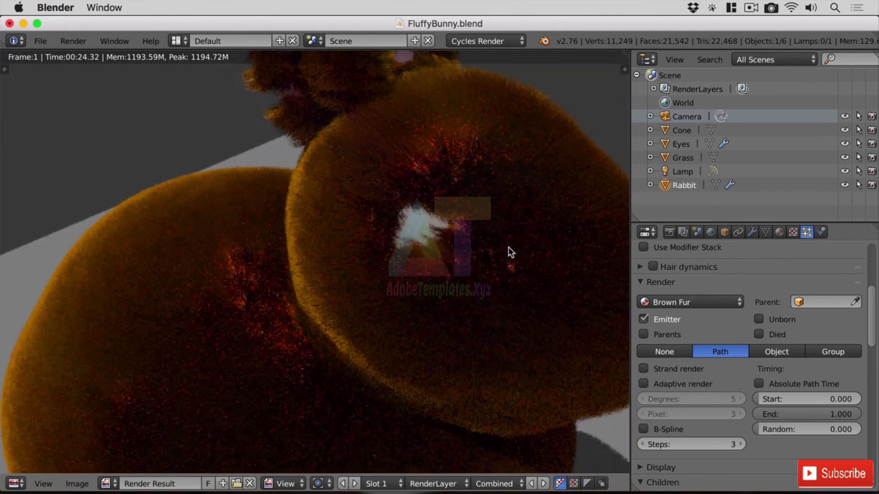
scroll(508, 246, down, 2)
scroll(508, 246, up, 3)
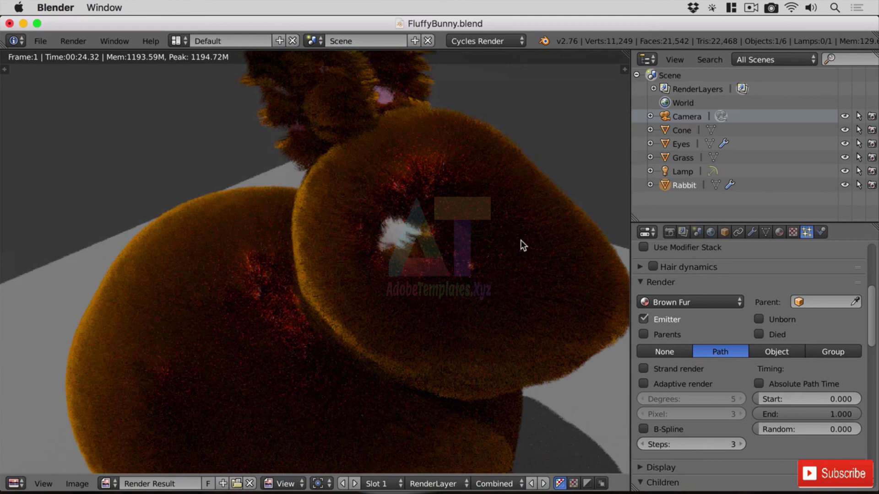
scroll(504, 240, down, 3)
scroll(290, 208, up, 3)
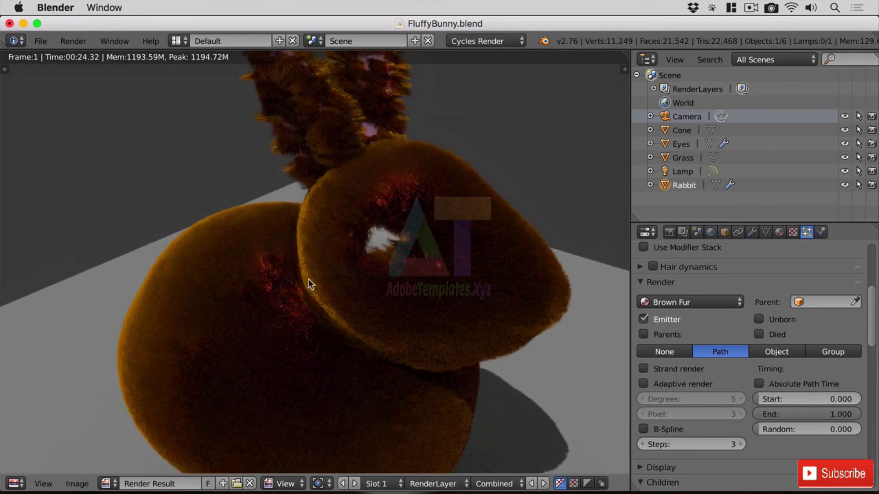
click(780, 231)
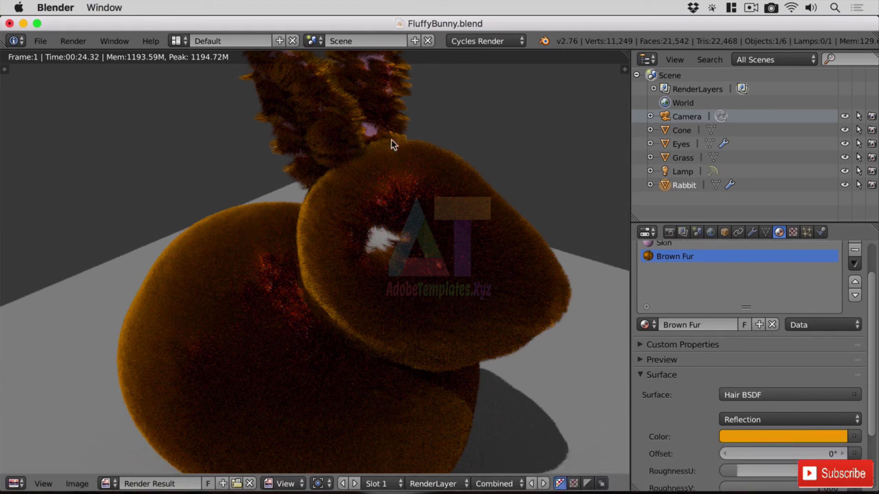
Lighten the Brown Fur Hair BSDF colour to peach (about R 0.992, G 0.516, B 0.322)
click(797, 436)
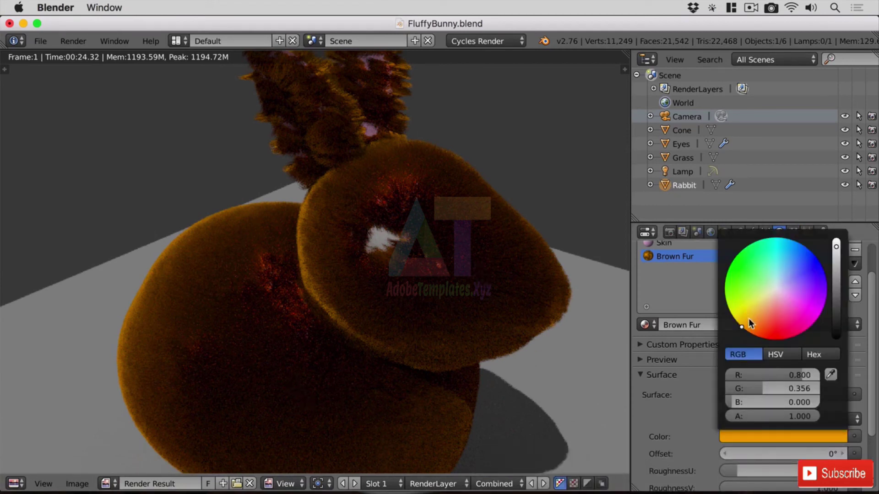
click(807, 436)
drag(835, 247, 837, 248)
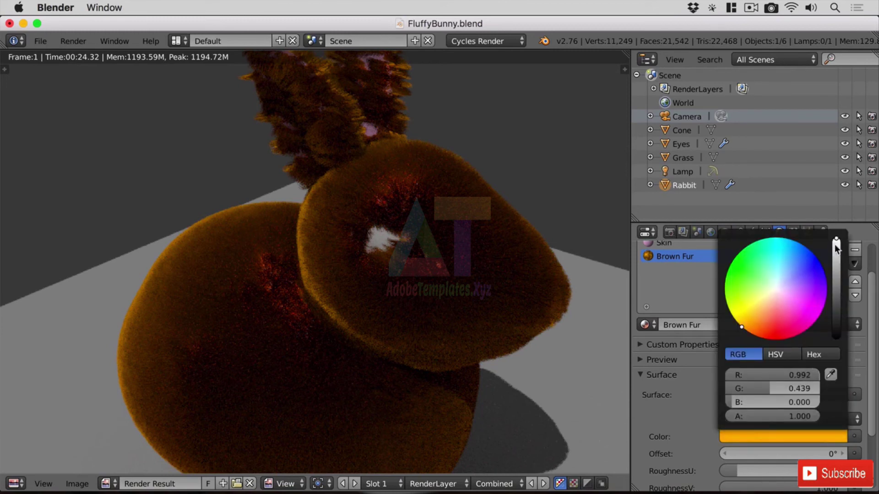
drag(744, 317, 768, 308)
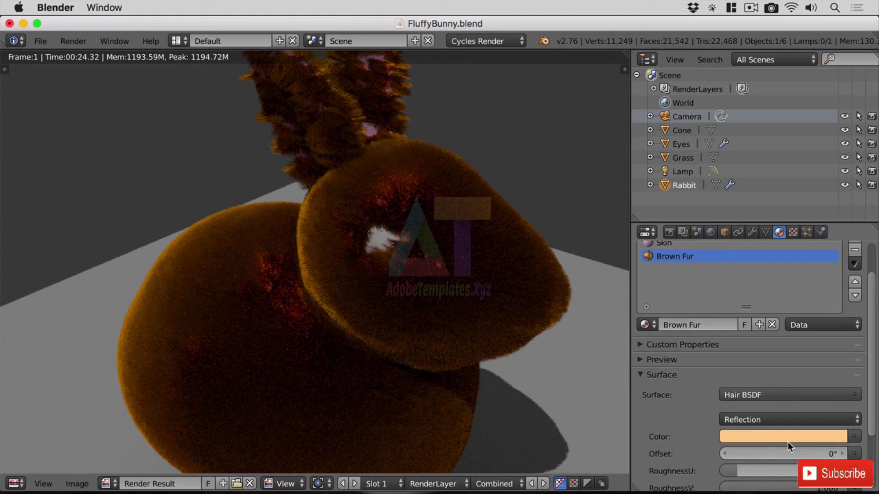
Re-render the bunny in Cycles with the peach fur colour, then browse the available materials
click(76, 41)
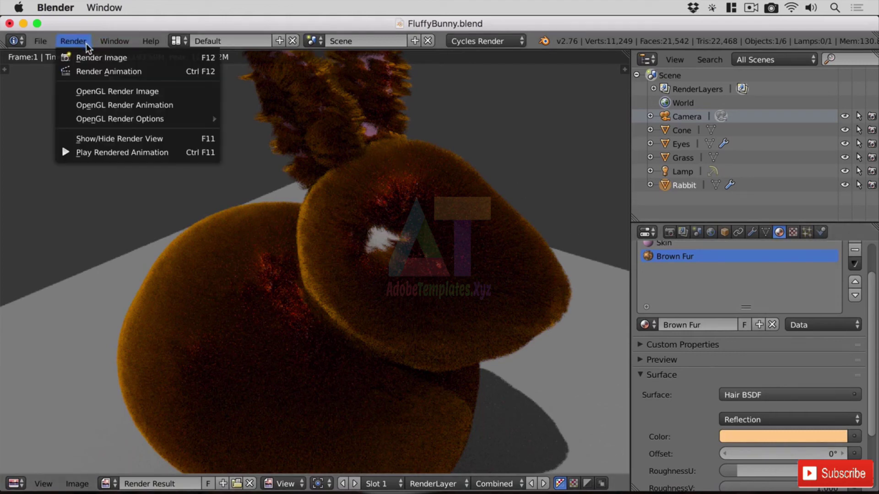
click(88, 58)
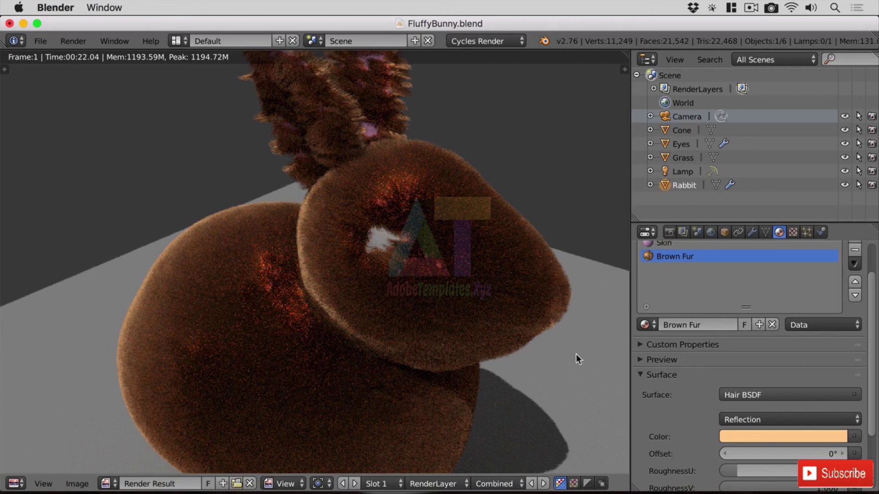
click(649, 324)
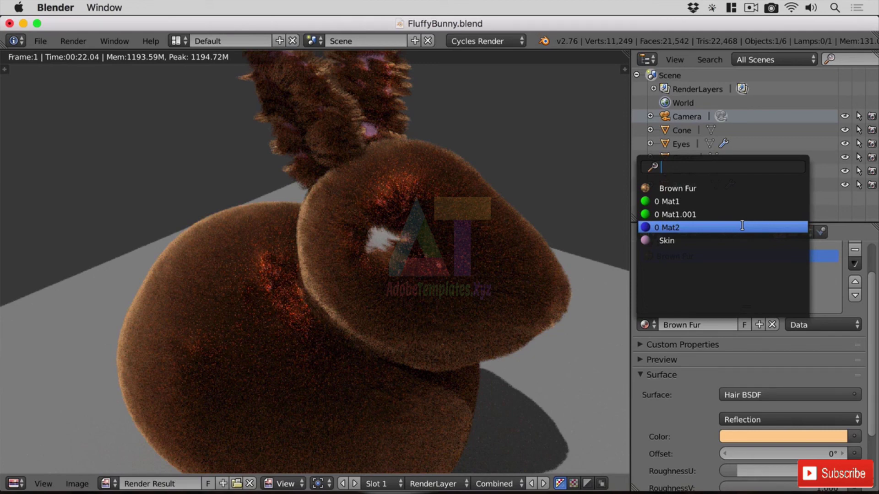
Save FluffyBunny.blend over the existing file and reload it from the recent files list
key(super+s)
click(323, 257)
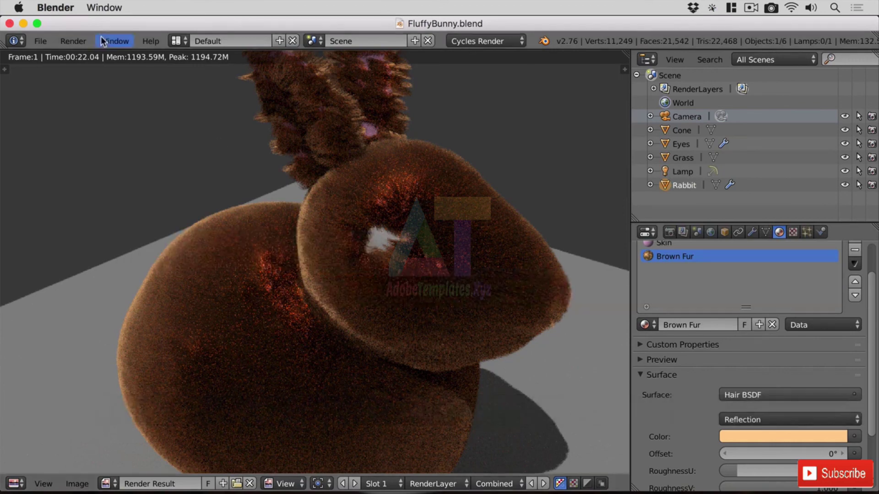
click(36, 40)
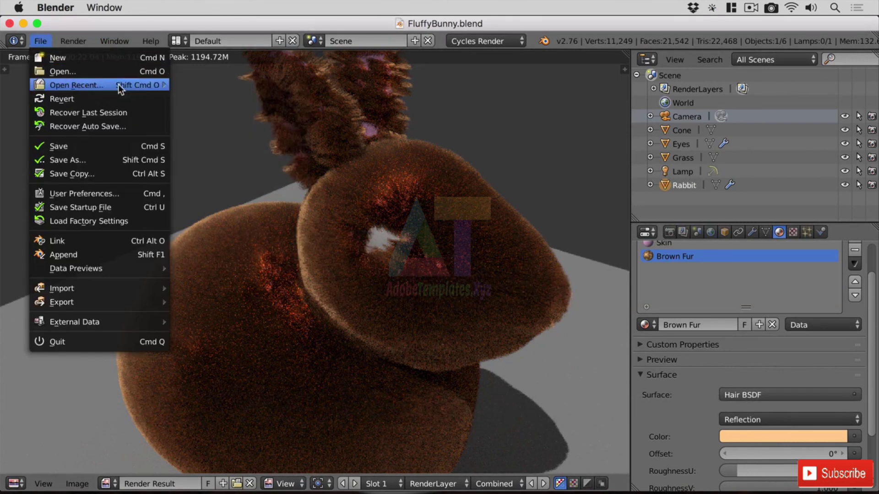
mouse_move(118, 85)
click(237, 87)
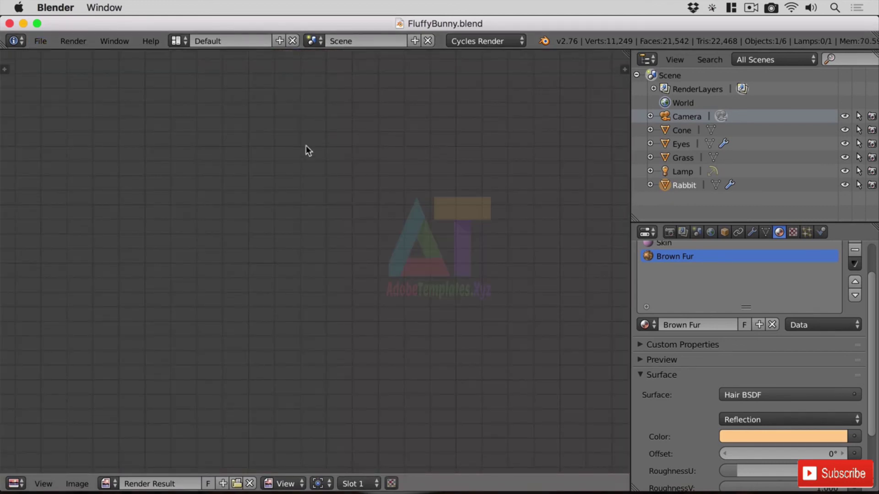
Switch the main area from the render result to the 3D Viewport and browse the bunny's materials
click(16, 484)
click(56, 463)
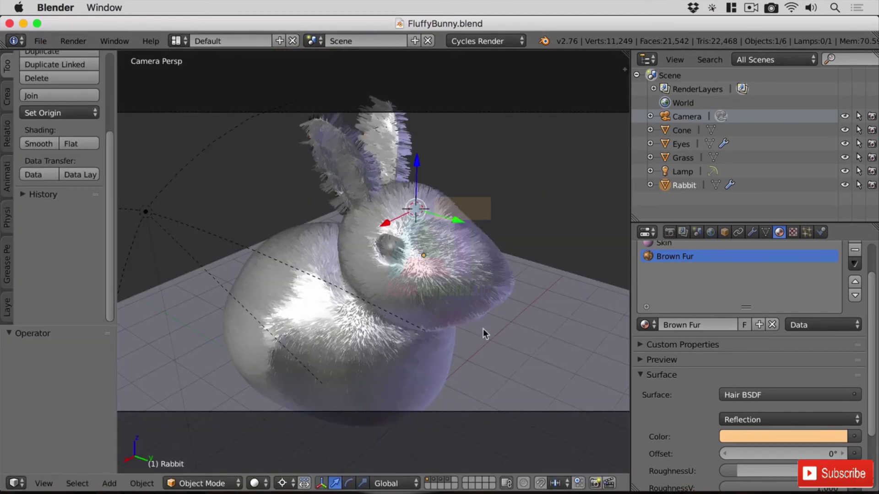
click(645, 325)
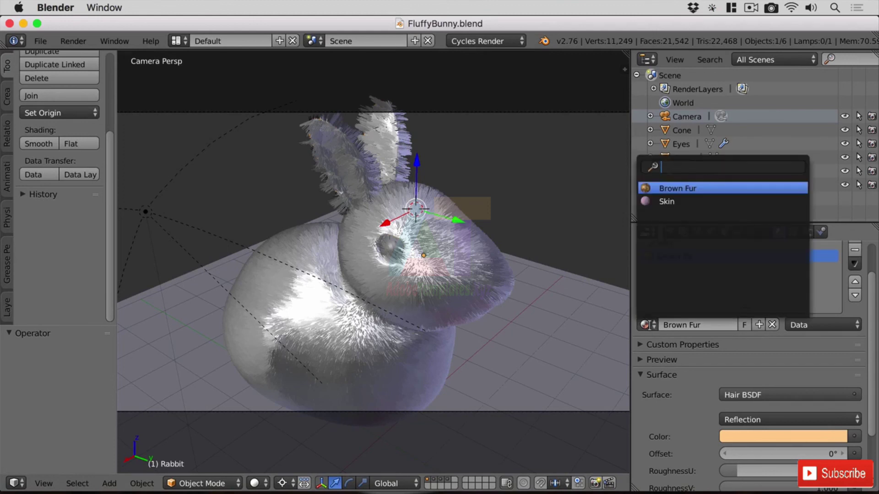
key(super+shift+2)
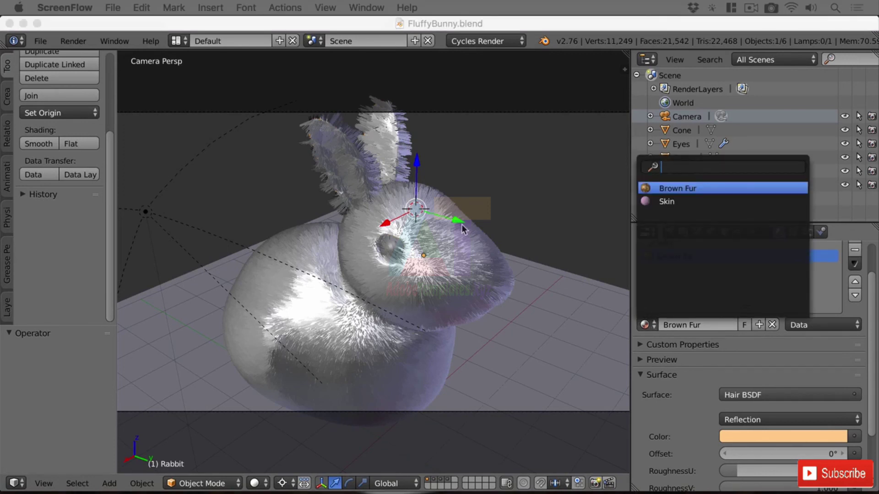